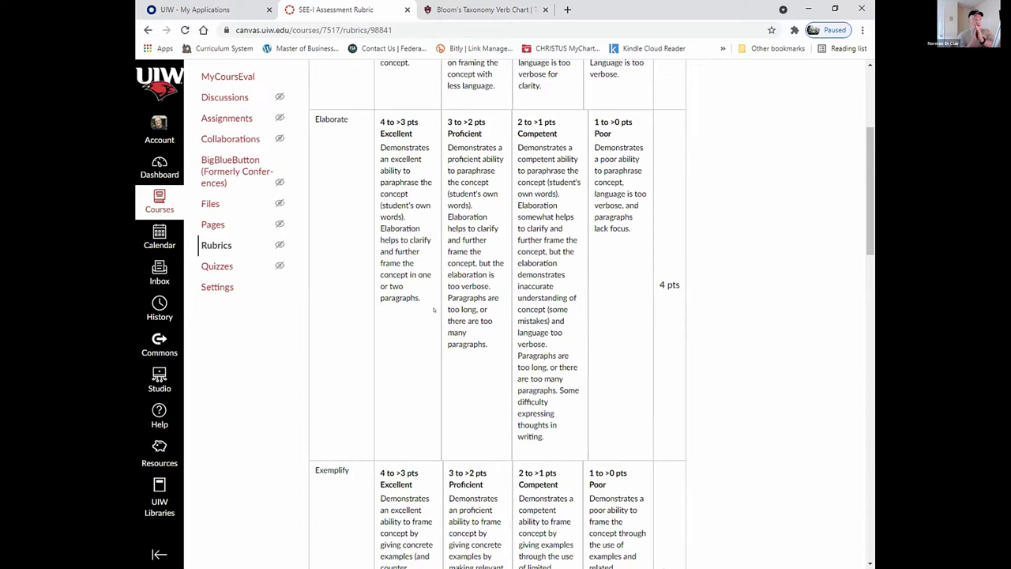
Step: Open the Module One Annotation Assignment or Presentation Upload from the course's assignments, under Annotation Reports and Presentations
{"action": "left_click", "coordinate": [225, 118]}
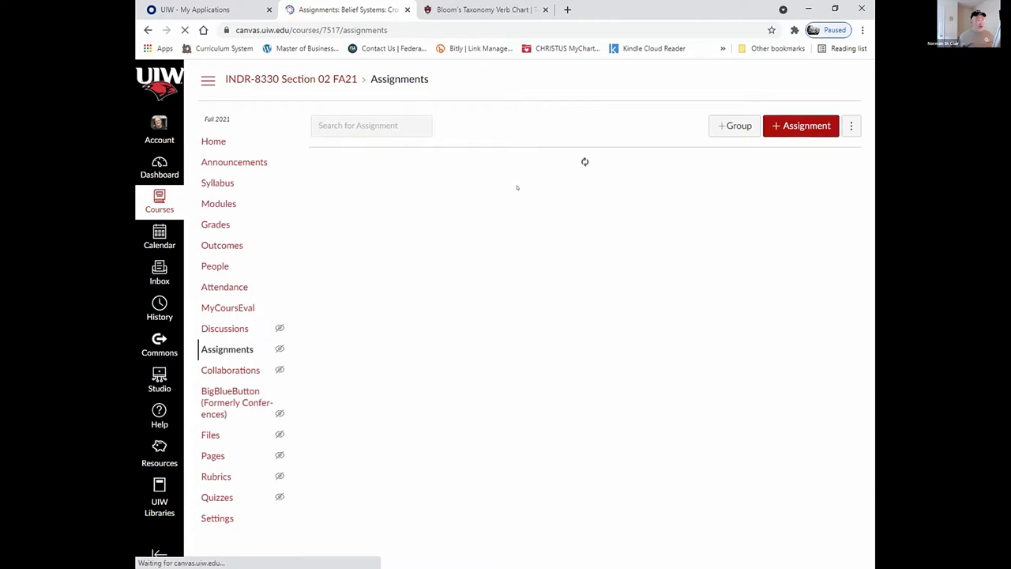
{"action": "scroll", "coordinate": [458, 300], "scroll_direction": "down", "scroll_amount": 3}
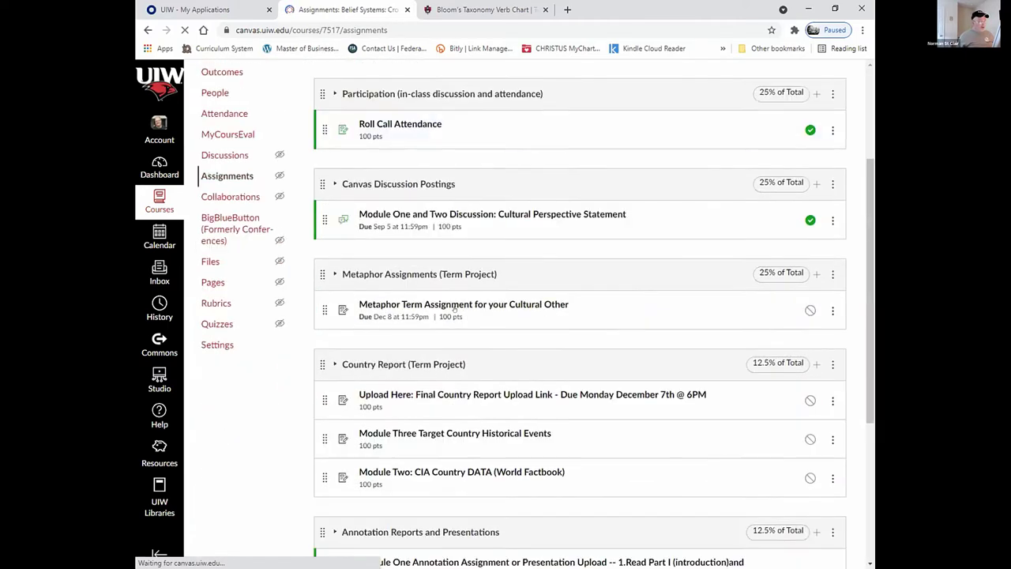
{"action": "scroll", "coordinate": [454, 310], "scroll_direction": "down", "scroll_amount": 3}
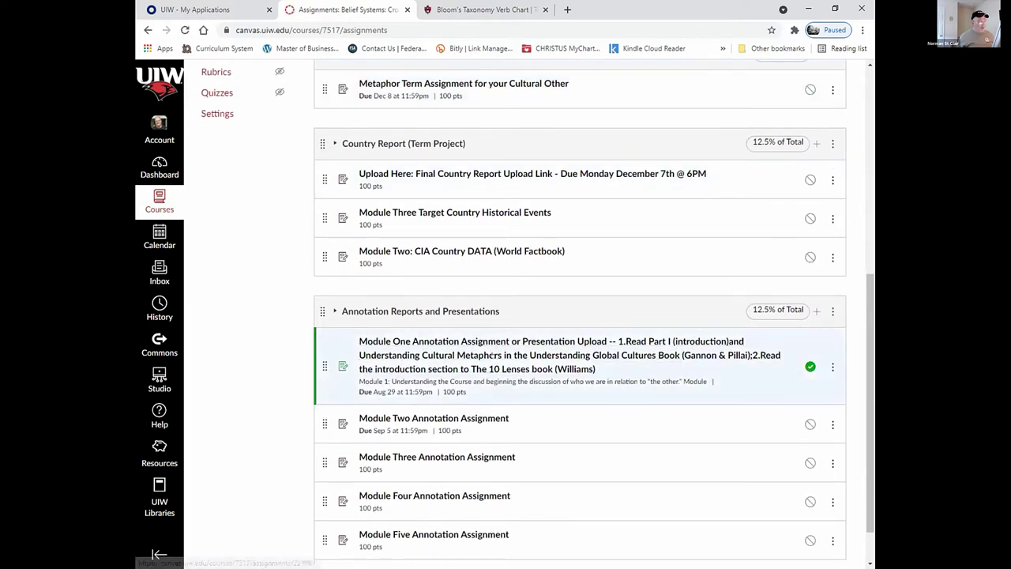
{"action": "left_click", "coordinate": [493, 354]}
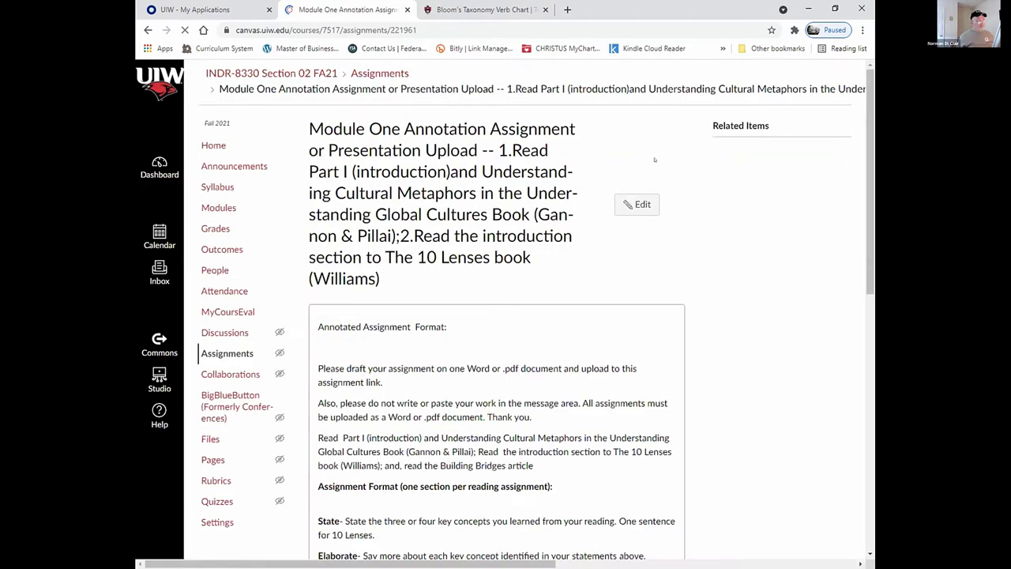
Step: Start adding a rubric to the Module One annotation assignment and delete its default criterion
{"action": "scroll", "coordinate": [602, 274], "scroll_direction": "down", "scroll_amount": 1}
{"action": "scroll", "coordinate": [602, 274], "scroll_direction": "down", "scroll_amount": 10}
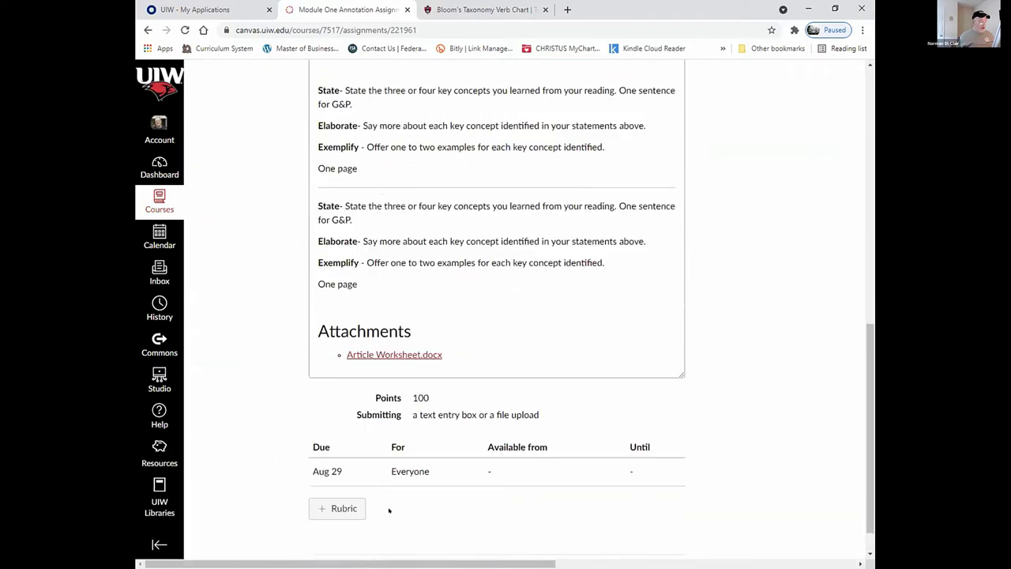
{"action": "scroll", "coordinate": [499, 392], "scroll_direction": "up", "scroll_amount": 6}
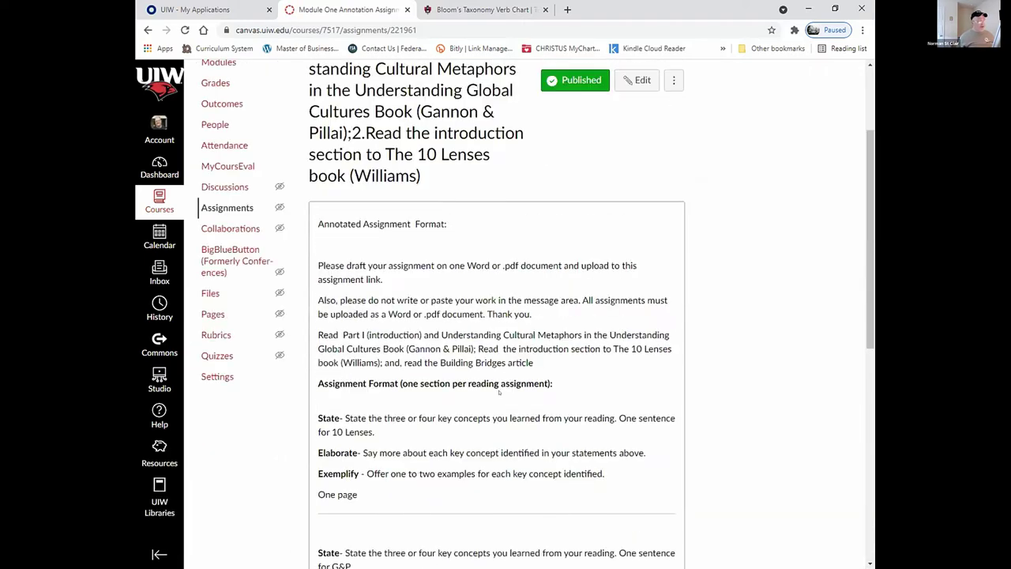
{"action": "scroll", "coordinate": [499, 364], "scroll_direction": "down", "scroll_amount": 4}
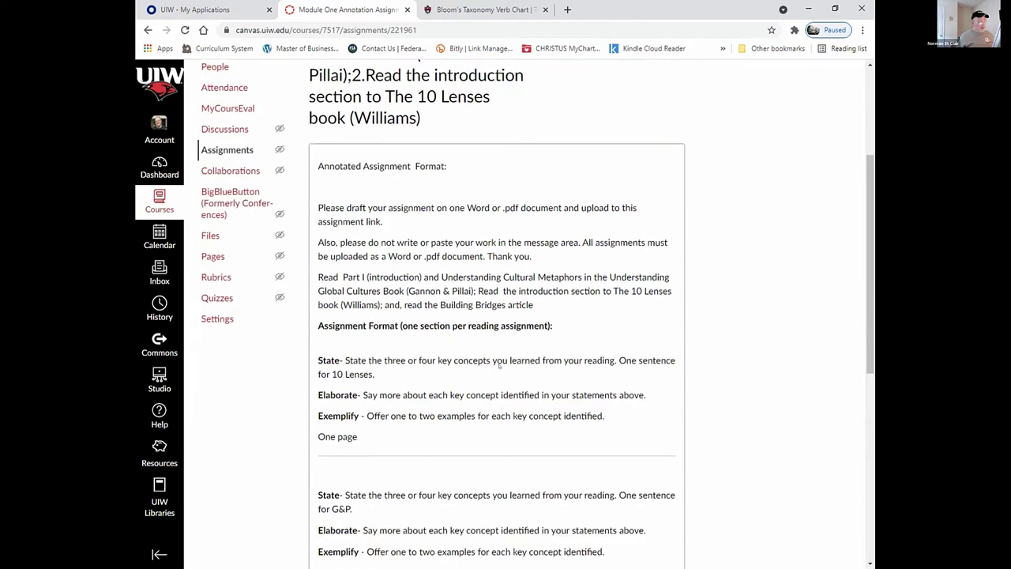
{"action": "scroll", "coordinate": [498, 373], "scroll_direction": "down", "scroll_amount": 3}
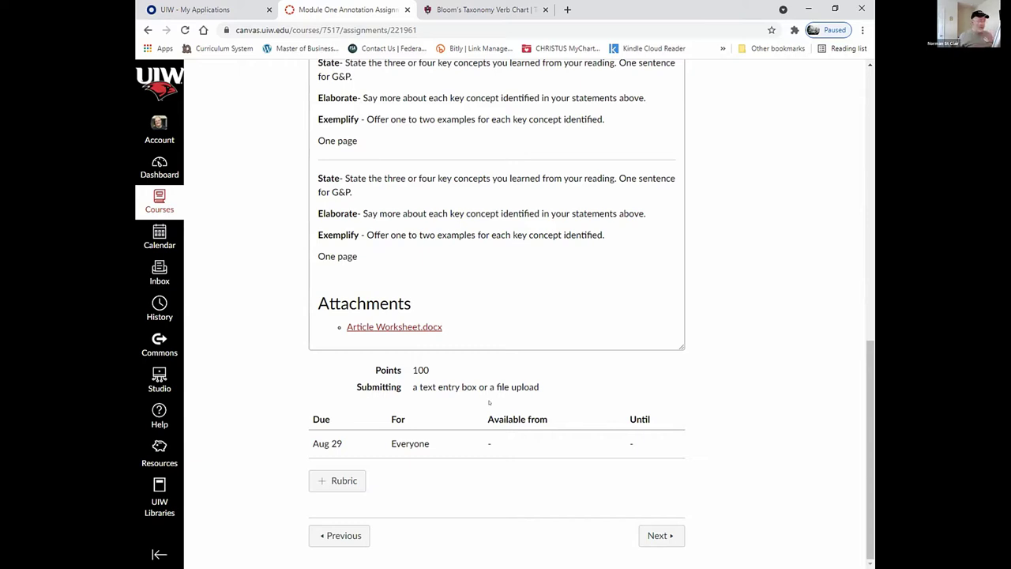
{"action": "left_click", "coordinate": [334, 480]}
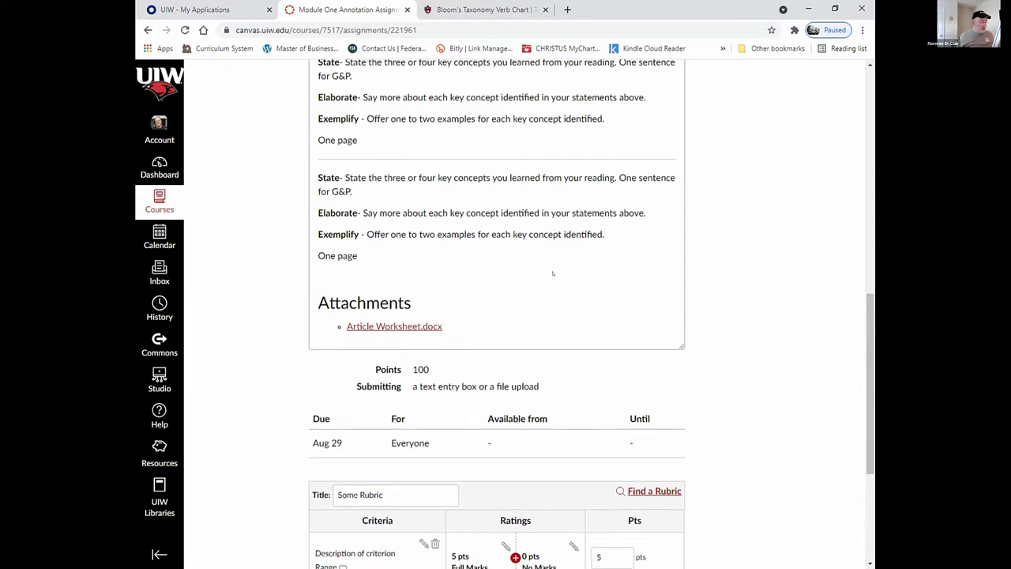
{"action": "scroll", "coordinate": [552, 279], "scroll_direction": "down", "scroll_amount": 2}
{"action": "scroll", "coordinate": [552, 273], "scroll_direction": "down", "scroll_amount": 2}
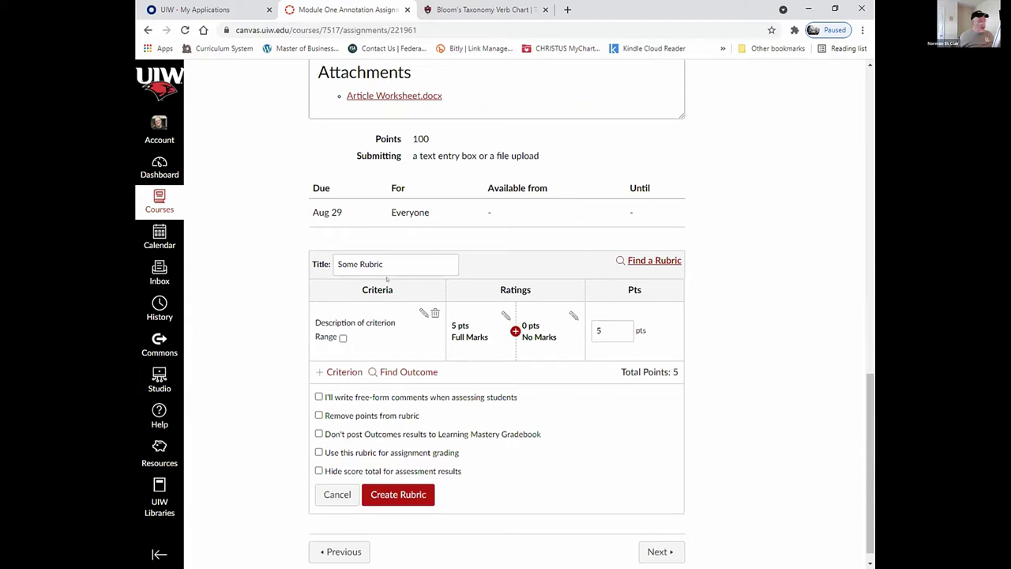
{"action": "left_click", "coordinate": [435, 314]}
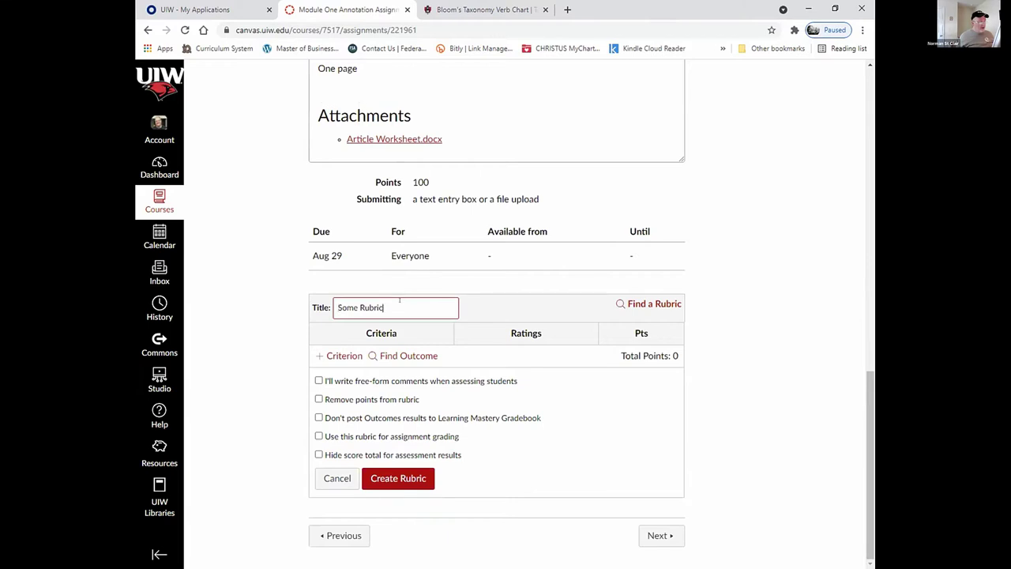
Step: Look for an existing rubric instead and choose INDR_8330_02 as the course to take it from
{"action": "left_click", "coordinate": [655, 303]}
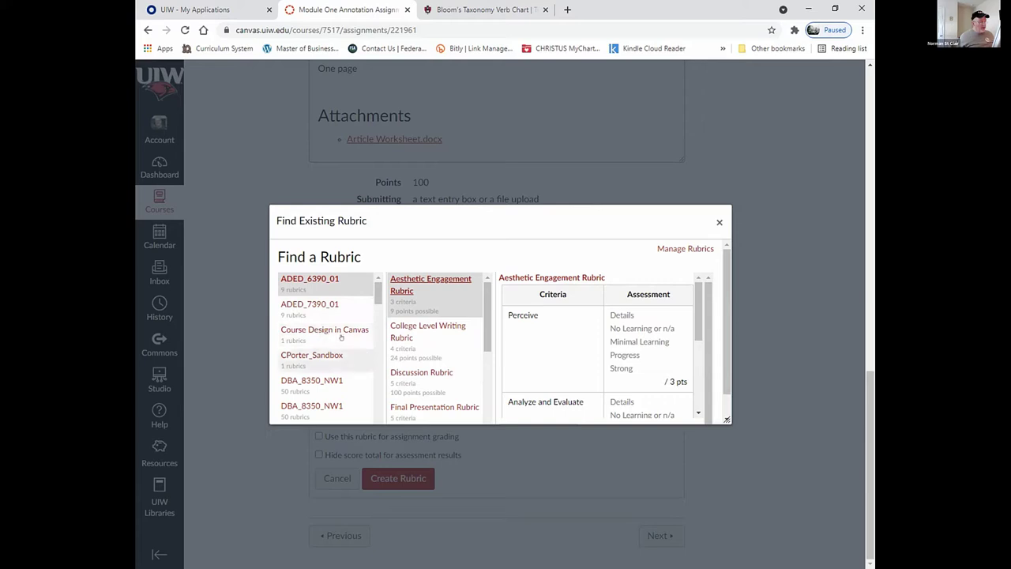
{"action": "scroll", "coordinate": [339, 335], "scroll_direction": "down", "scroll_amount": 2}
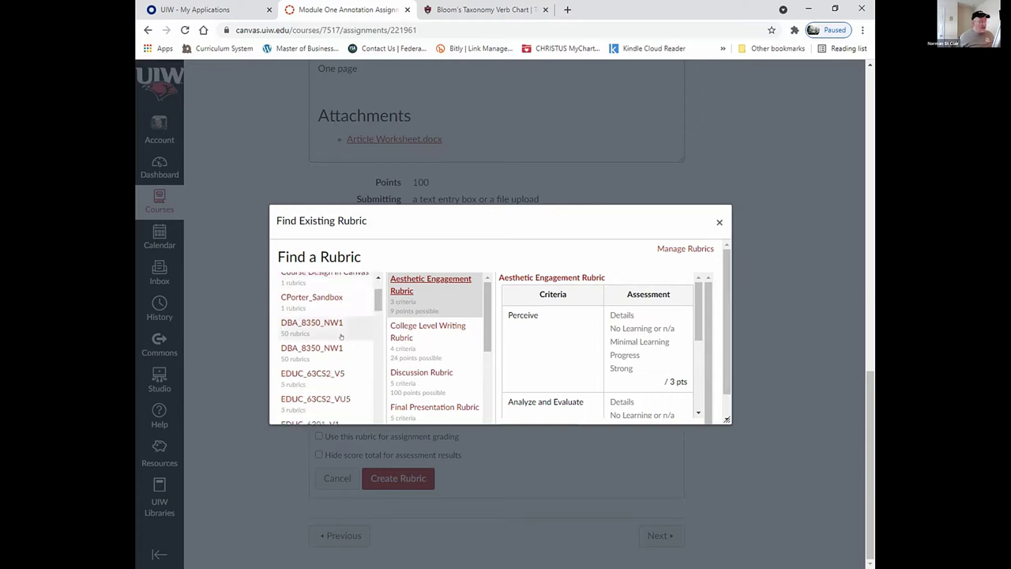
{"action": "scroll", "coordinate": [340, 336], "scroll_direction": "down", "scroll_amount": 3}
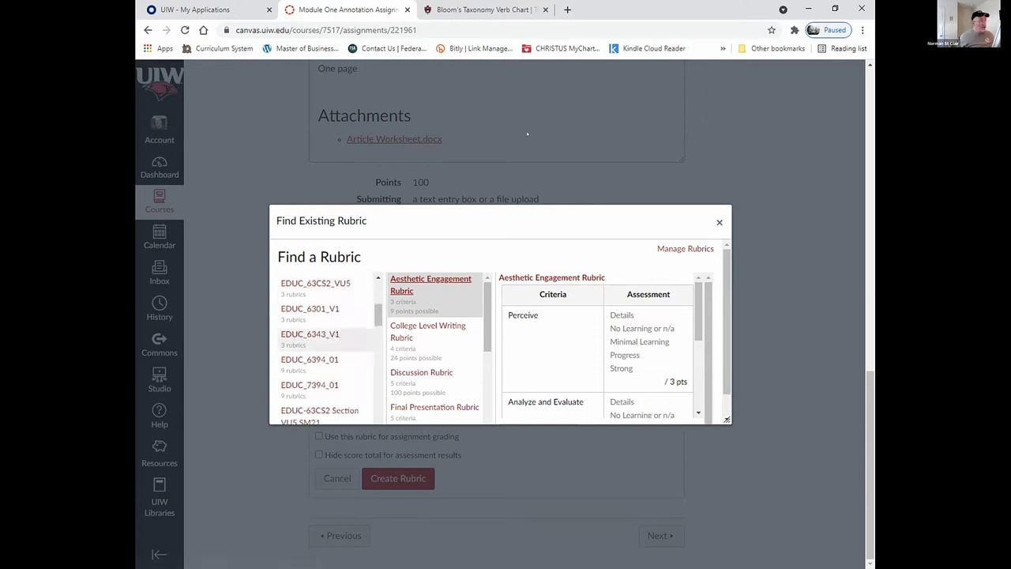
{"action": "scroll", "coordinate": [525, 138], "scroll_direction": "up", "scroll_amount": 5}
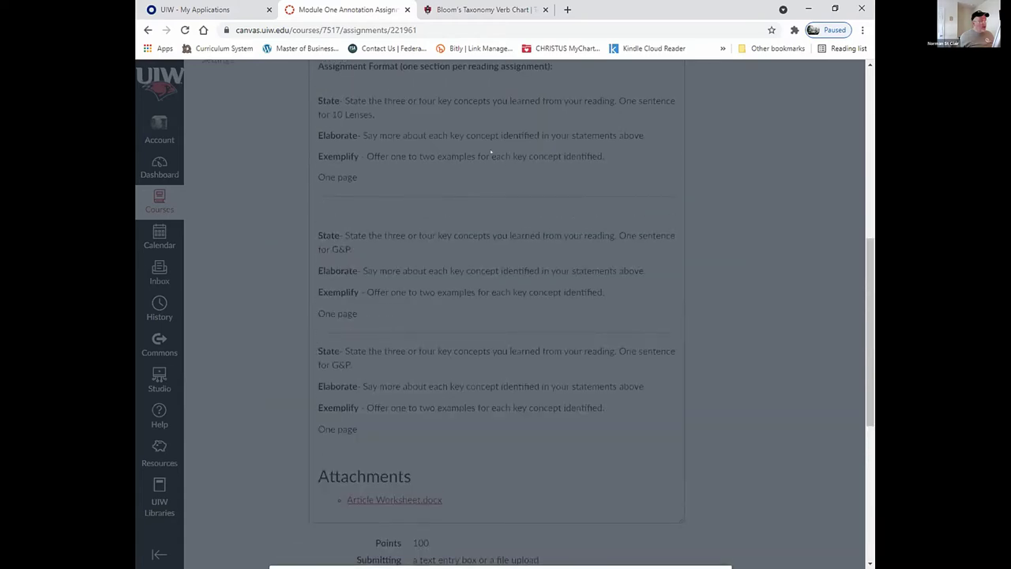
{"action": "scroll", "coordinate": [491, 152], "scroll_direction": "up", "scroll_amount": 6}
{"action": "scroll", "coordinate": [368, 168], "scroll_direction": "down", "scroll_amount": 8}
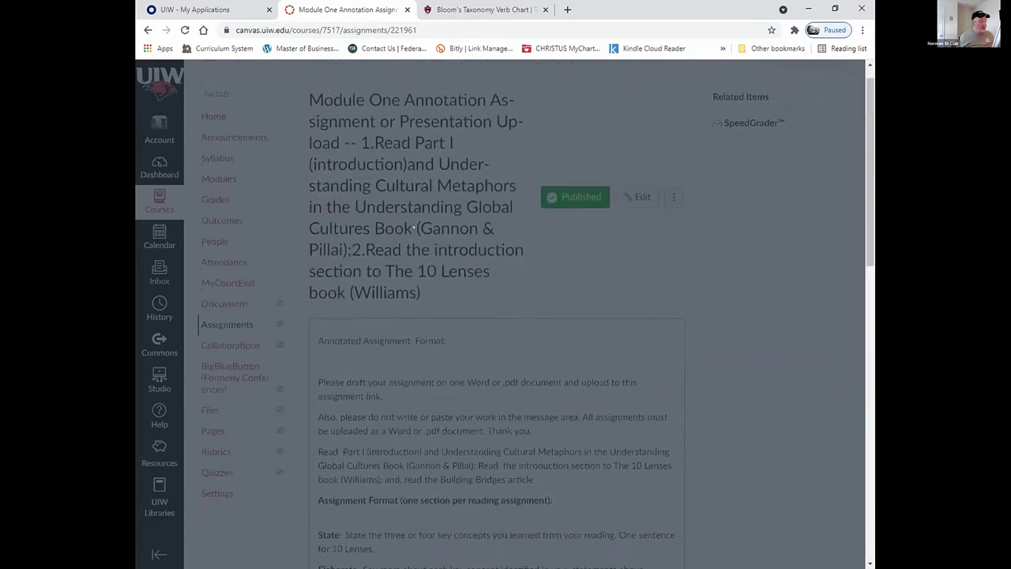
{"action": "scroll", "coordinate": [414, 244], "scroll_direction": "down", "scroll_amount": 3}
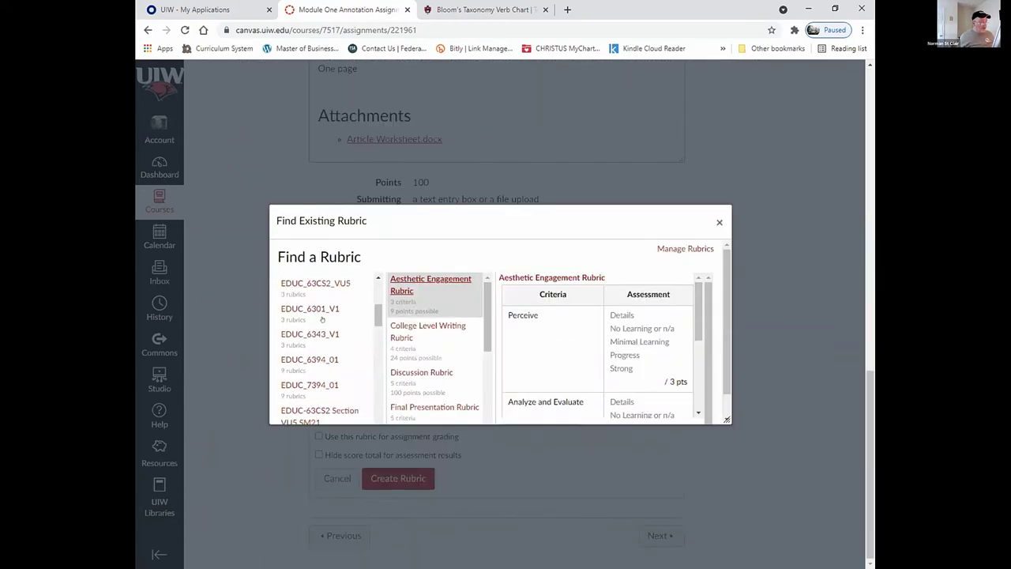
{"action": "scroll", "coordinate": [320, 330], "scroll_direction": "down", "scroll_amount": 3}
{"action": "scroll", "coordinate": [321, 330], "scroll_direction": "down", "scroll_amount": 1}
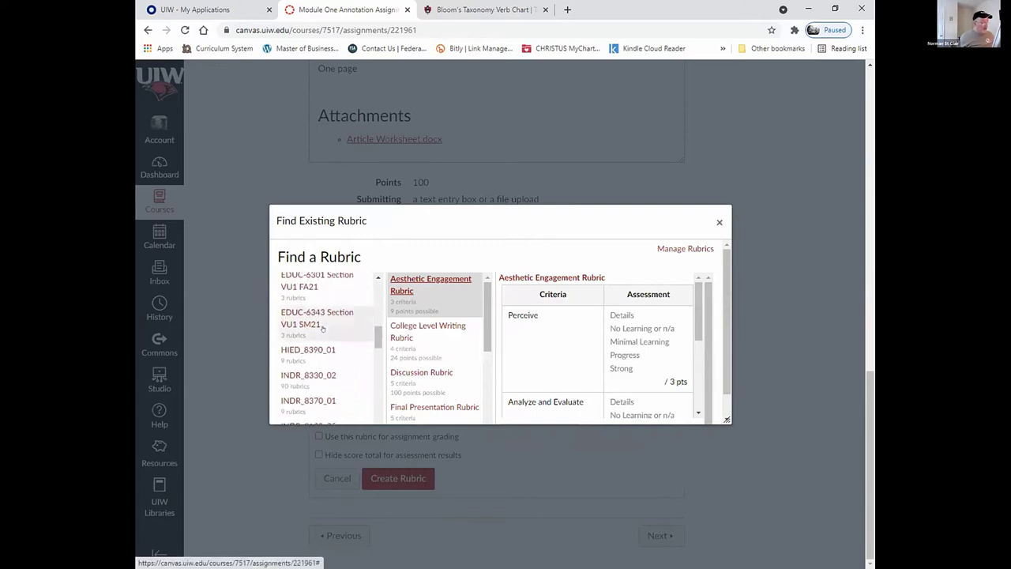
{"action": "left_click", "coordinate": [308, 375]}
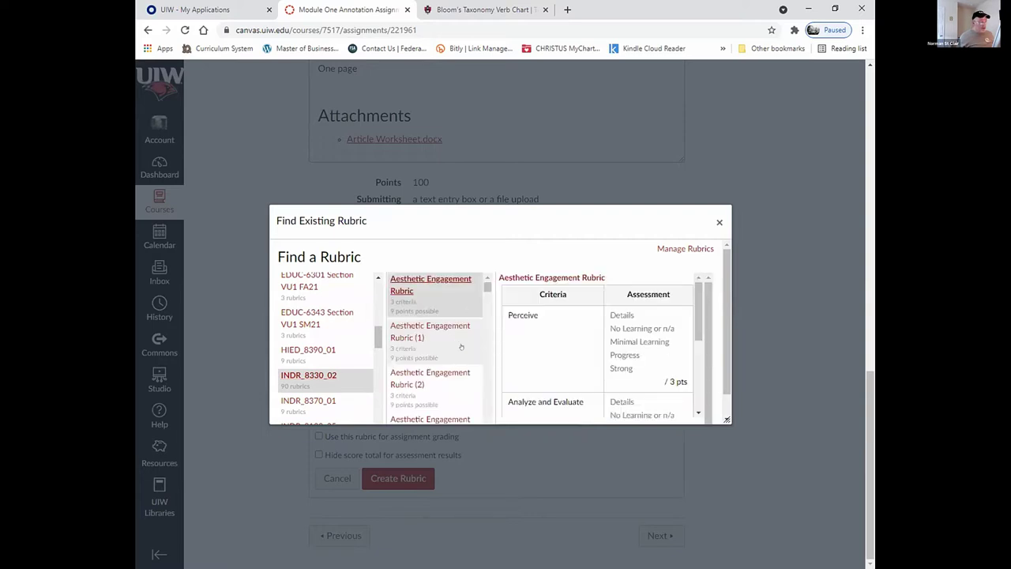
Step: Find the SEE-I Assessment Rubric among the course's rubrics and use it for the assignment
{"action": "scroll", "coordinate": [458, 339], "scroll_direction": "down", "scroll_amount": 1}
{"action": "scroll", "coordinate": [443, 328], "scroll_direction": "down", "scroll_amount": 2}
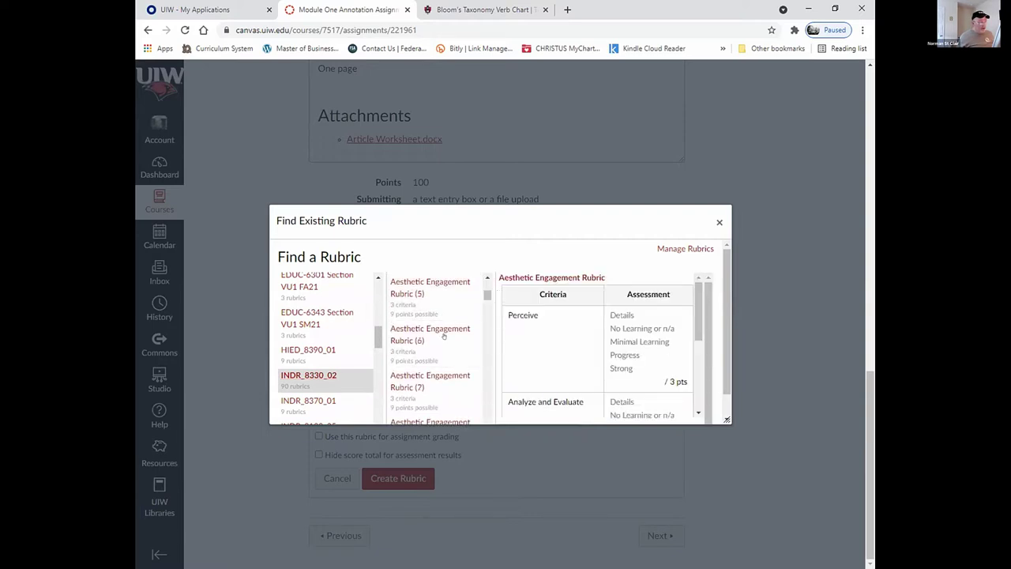
{"action": "scroll", "coordinate": [444, 332], "scroll_direction": "down", "scroll_amount": 2}
{"action": "scroll", "coordinate": [443, 336], "scroll_direction": "down", "scroll_amount": 3}
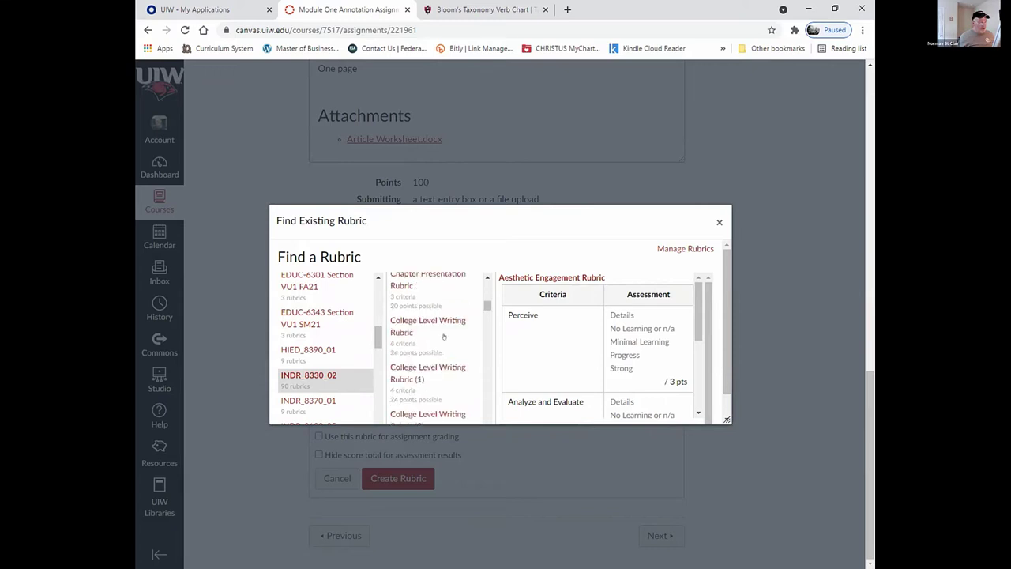
{"action": "scroll", "coordinate": [443, 337], "scroll_direction": "down", "scroll_amount": 1}
{"action": "scroll", "coordinate": [443, 336], "scroll_direction": "down", "scroll_amount": 1}
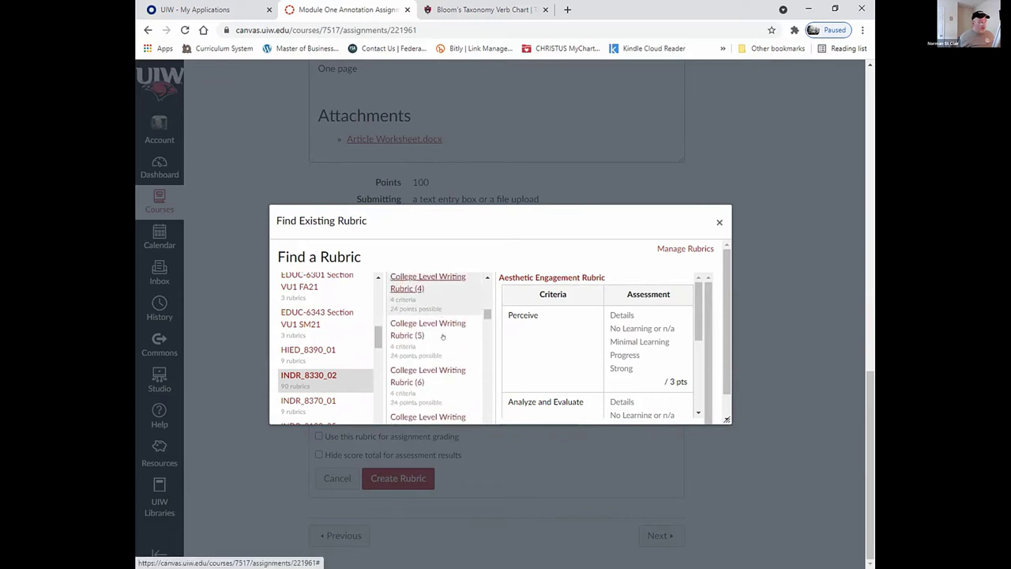
{"action": "scroll", "coordinate": [443, 336], "scroll_direction": "down", "scroll_amount": 2}
{"action": "scroll", "coordinate": [443, 337], "scroll_direction": "down", "scroll_amount": 2}
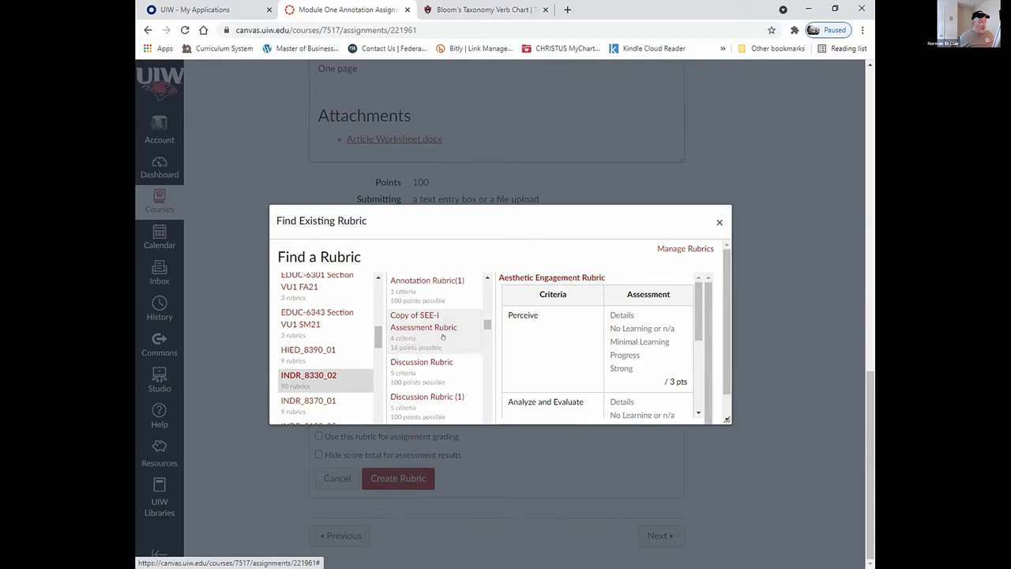
{"action": "scroll", "coordinate": [442, 336], "scroll_direction": "down", "scroll_amount": 2}
{"action": "scroll", "coordinate": [441, 337], "scroll_direction": "down", "scroll_amount": 2}
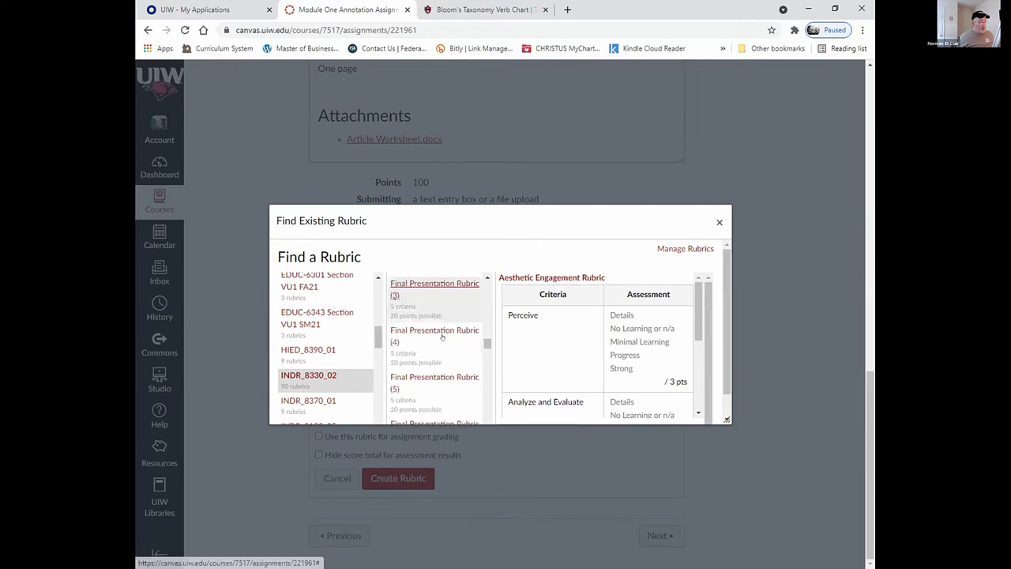
{"action": "scroll", "coordinate": [441, 337], "scroll_direction": "down", "scroll_amount": 2}
{"action": "scroll", "coordinate": [442, 336], "scroll_direction": "down", "scroll_amount": 2}
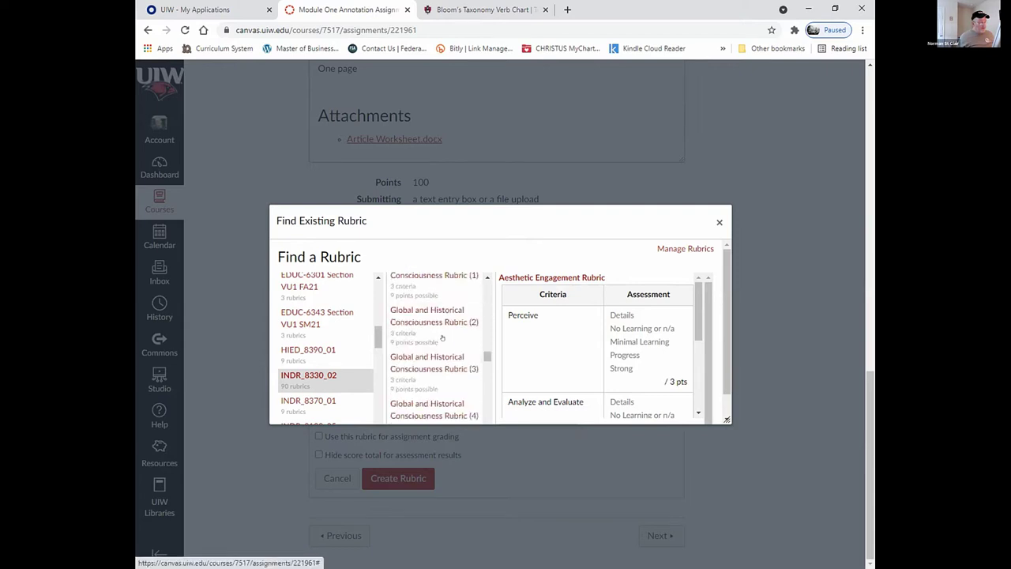
{"action": "scroll", "coordinate": [442, 336], "scroll_direction": "down", "scroll_amount": 3}
{"action": "scroll", "coordinate": [441, 339], "scroll_direction": "down", "scroll_amount": 3}
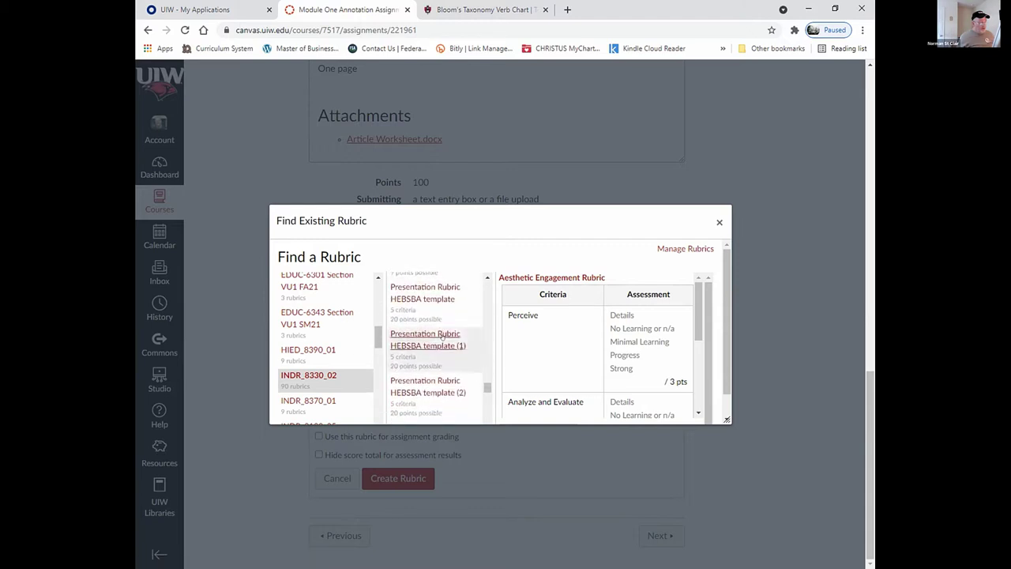
{"action": "scroll", "coordinate": [442, 337], "scroll_direction": "down", "scroll_amount": 1}
{"action": "scroll", "coordinate": [442, 338], "scroll_direction": "down", "scroll_amount": 3}
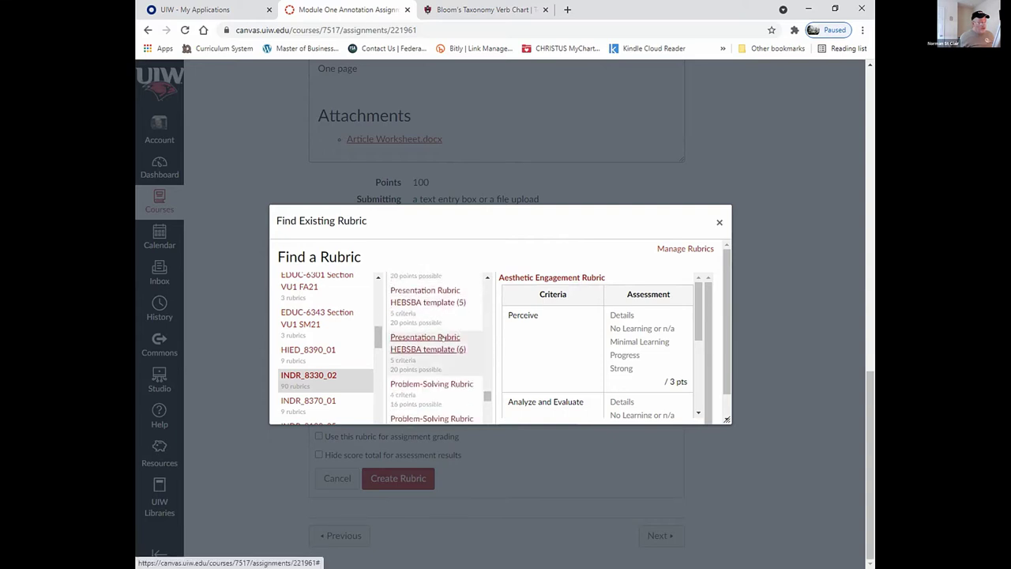
{"action": "scroll", "coordinate": [442, 337], "scroll_direction": "down", "scroll_amount": 1}
{"action": "scroll", "coordinate": [442, 337], "scroll_direction": "down", "scroll_amount": 2}
{"action": "scroll", "coordinate": [442, 338], "scroll_direction": "down", "scroll_amount": 2}
{"action": "scroll", "coordinate": [442, 337], "scroll_direction": "down", "scroll_amount": 6}
{"action": "scroll", "coordinate": [443, 337], "scroll_direction": "down", "scroll_amount": 2}
{"action": "scroll", "coordinate": [439, 343], "scroll_direction": "up", "scroll_amount": 2}
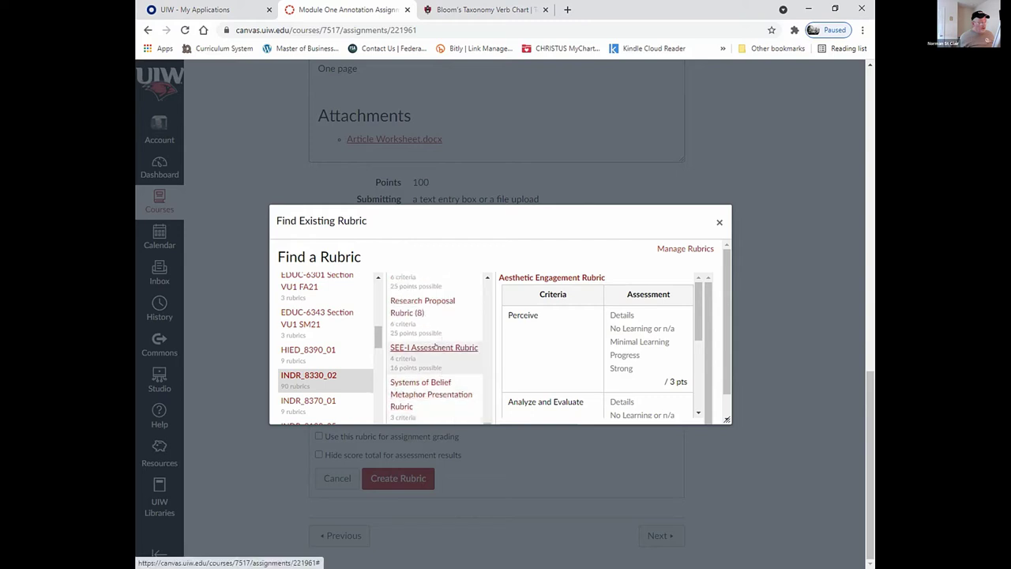
{"action": "left_click", "coordinate": [435, 346]}
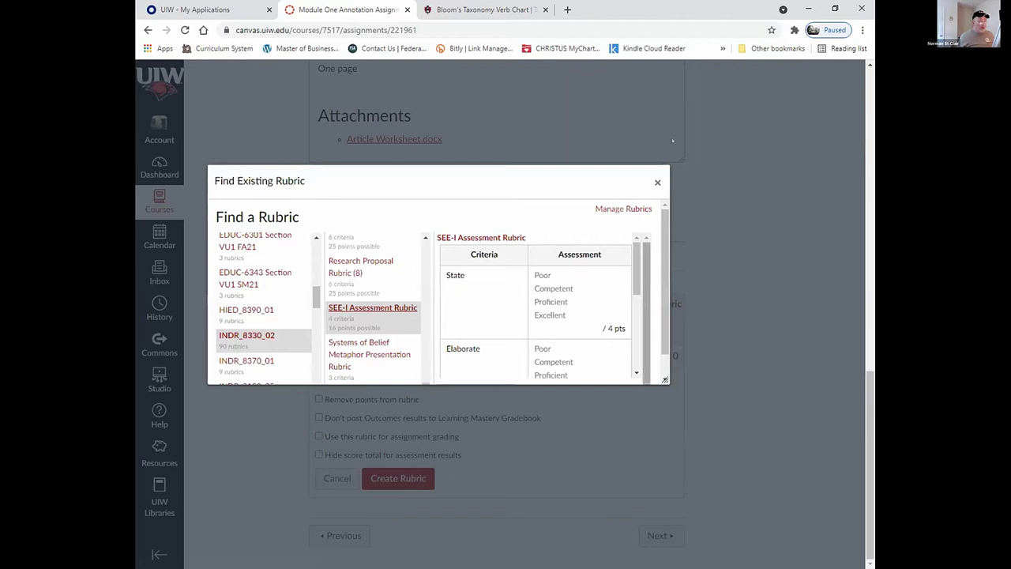
{"action": "scroll", "coordinate": [414, 293], "scroll_direction": "down", "scroll_amount": 1}
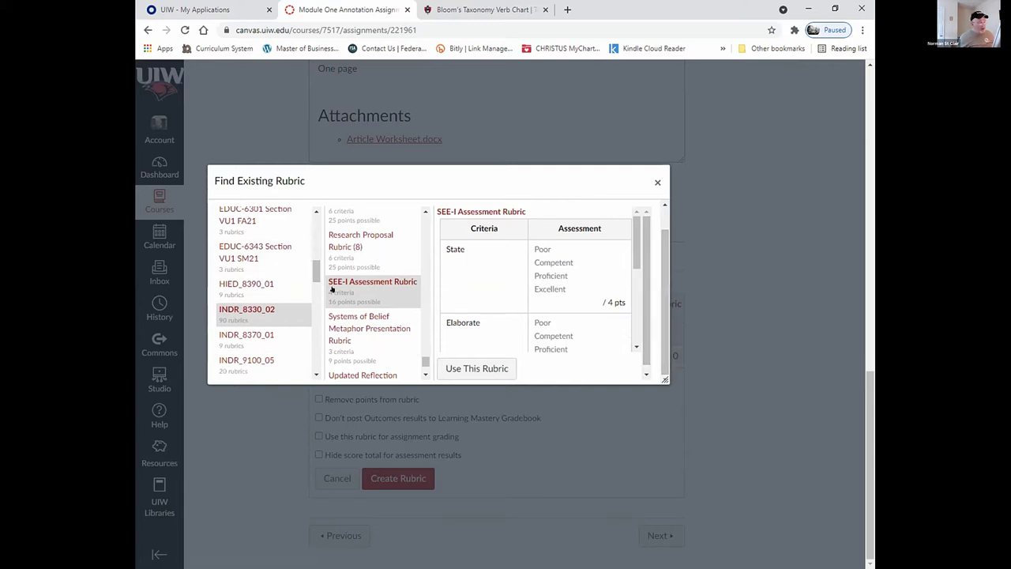
{"action": "left_click", "coordinate": [458, 371]}
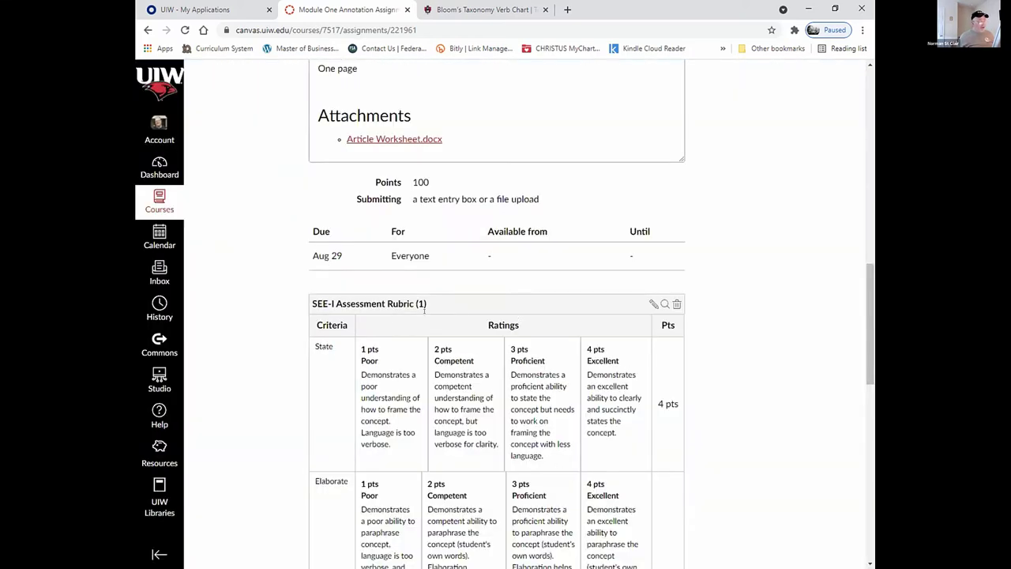
Step: Review the attached SEE-I rubric's criteria and ratings against the State, Elaborate and Exemplify sections of the assignment instructions
{"action": "scroll", "coordinate": [490, 292], "scroll_direction": "down", "scroll_amount": 4}
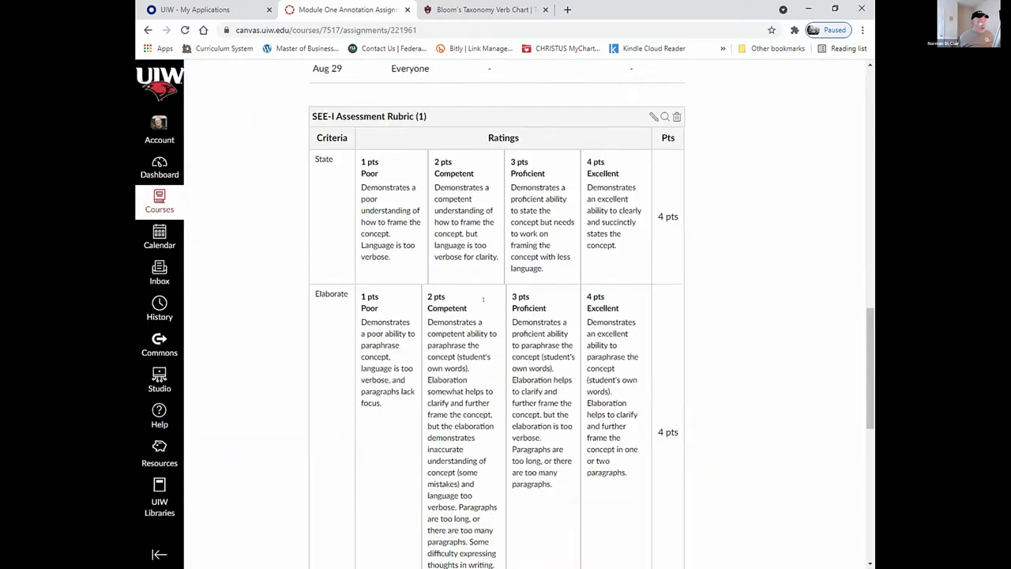
{"action": "scroll", "coordinate": [491, 308], "scroll_direction": "down", "scroll_amount": 6}
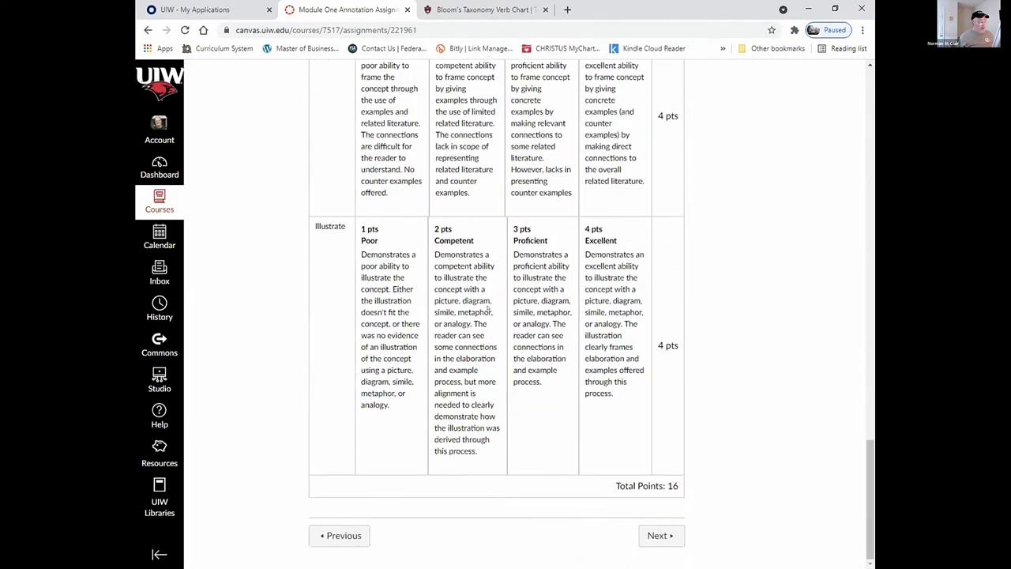
{"action": "scroll", "coordinate": [372, 346], "scroll_direction": "up", "scroll_amount": 10}
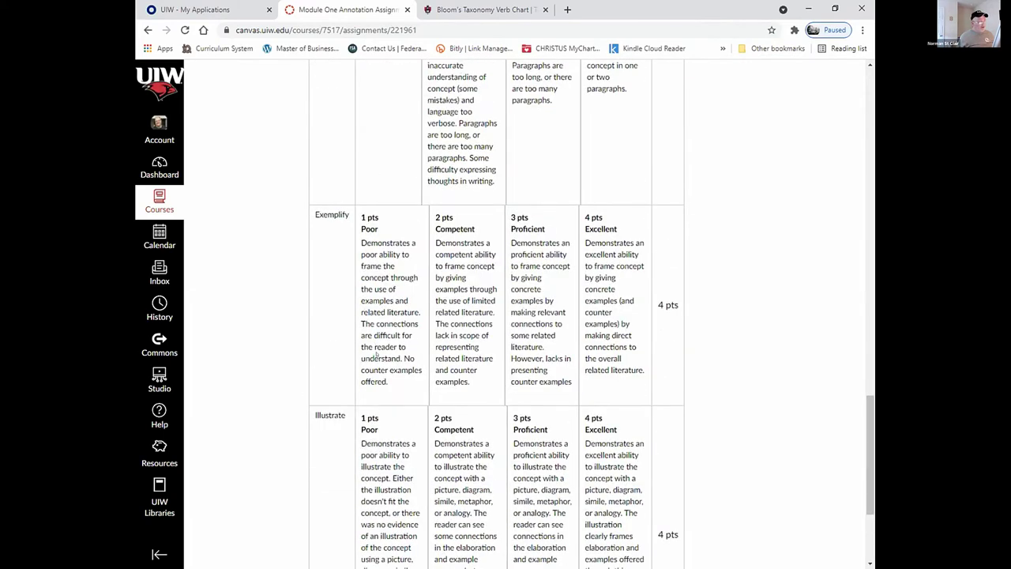
{"action": "scroll", "coordinate": [372, 346], "scroll_direction": "up", "scroll_amount": 9}
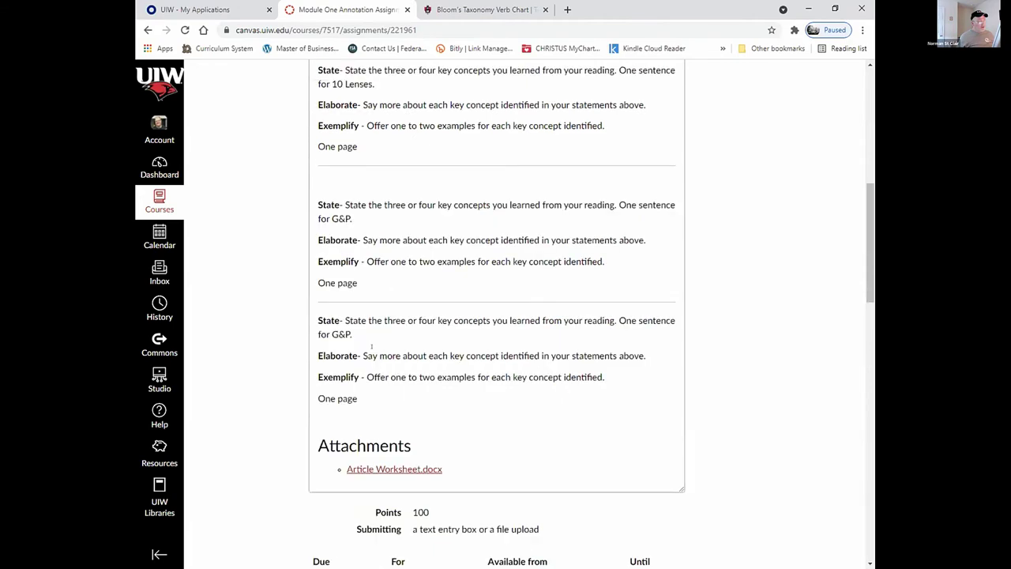
Step: Open the course's Learning Mastery gradebook and examine the mastery details of its Intercultural Knowledge and Competence outcomes
{"action": "scroll", "coordinate": [377, 355], "scroll_direction": "up", "scroll_amount": 3}
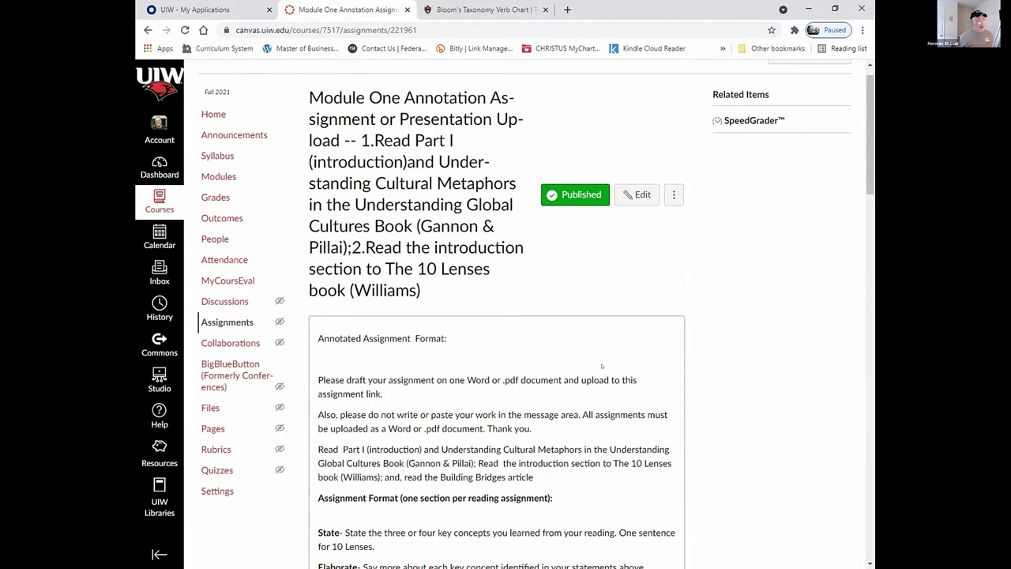
{"action": "scroll", "coordinate": [601, 365], "scroll_direction": "up", "scroll_amount": 1}
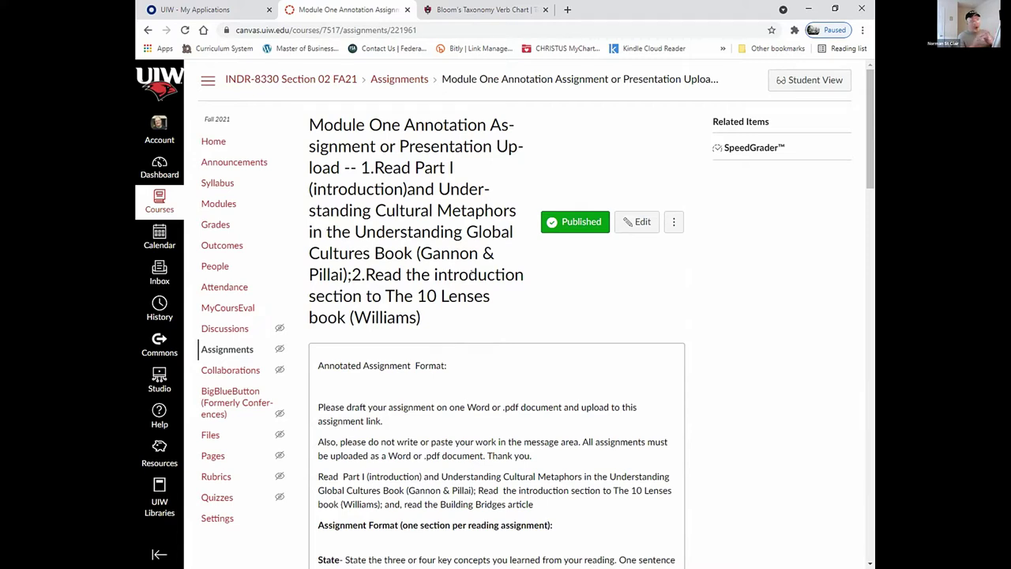
{"action": "left_click", "coordinate": [222, 225]}
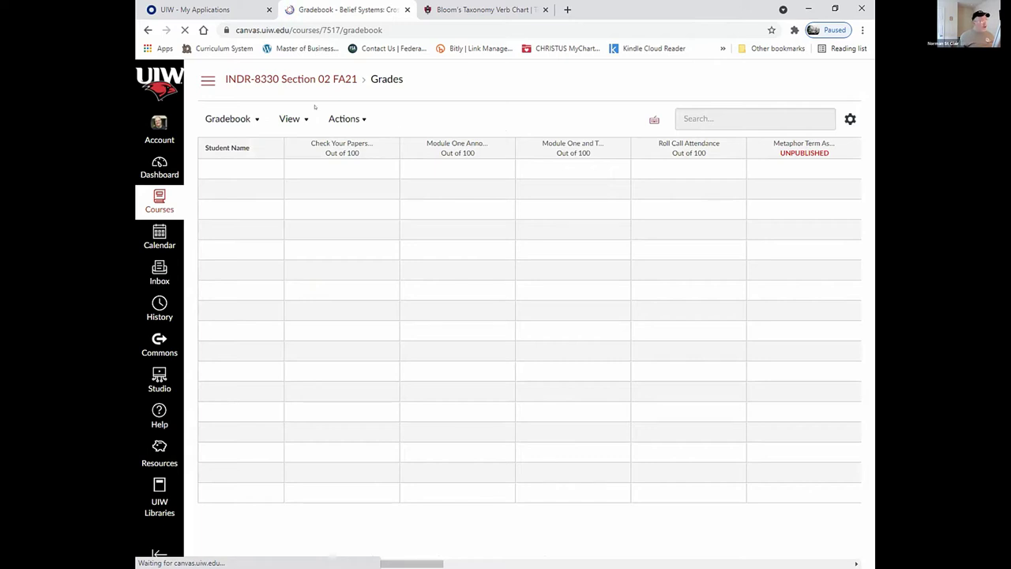
{"action": "left_click", "coordinate": [297, 120]}
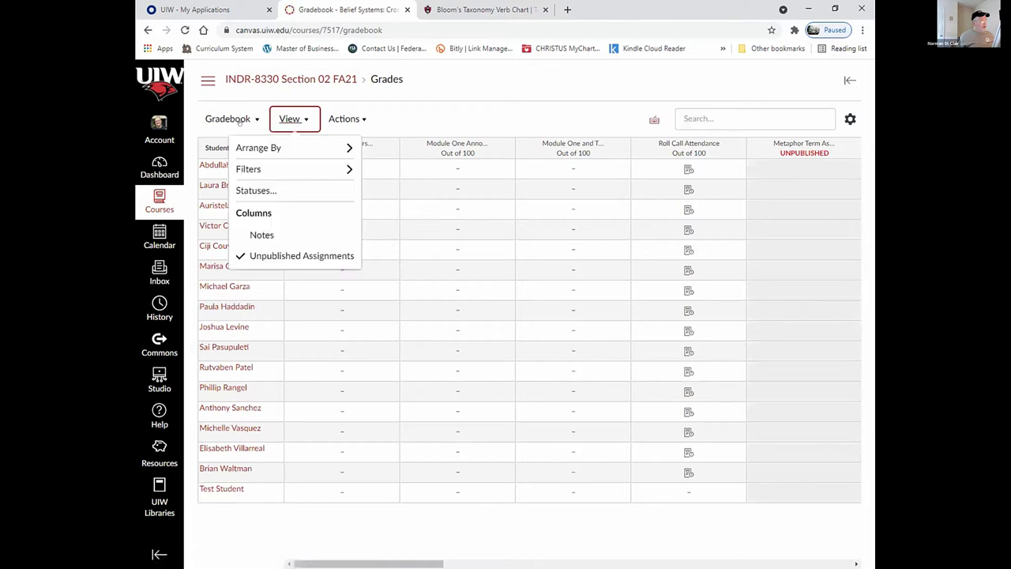
{"action": "left_click", "coordinate": [248, 120]}
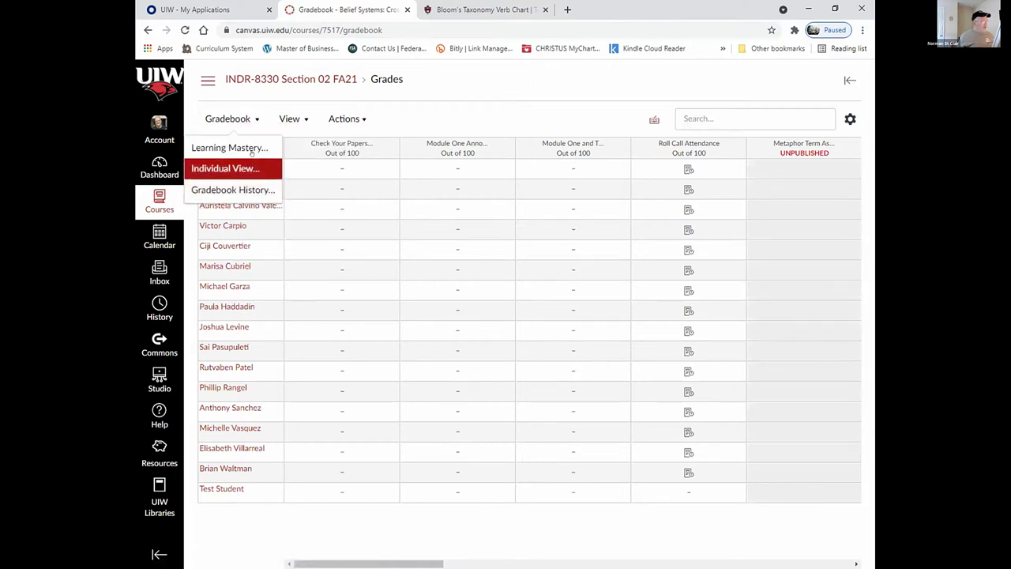
{"action": "left_click", "coordinate": [229, 148]}
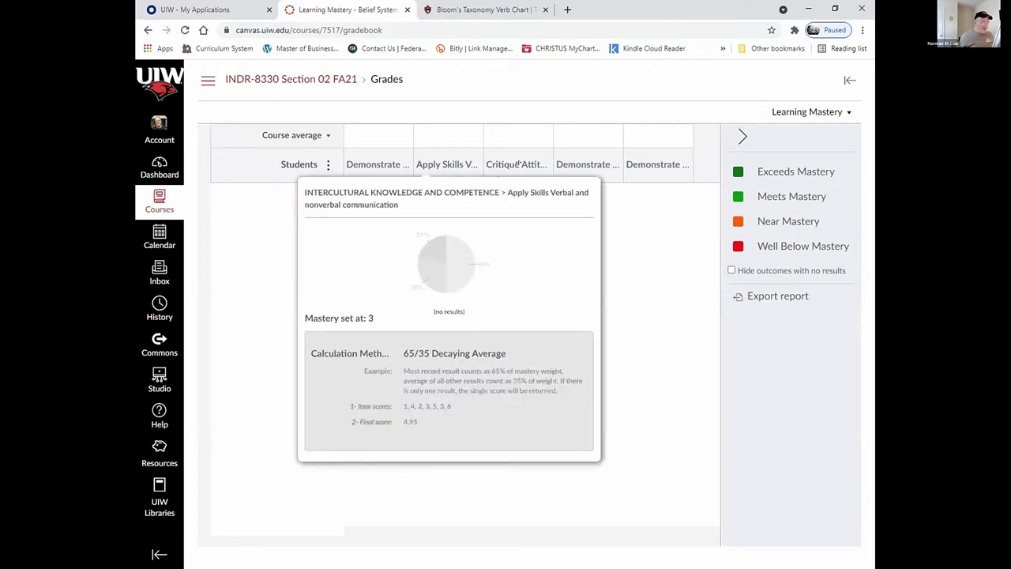
{"action": "mouse_move", "coordinate": [627, 169]}
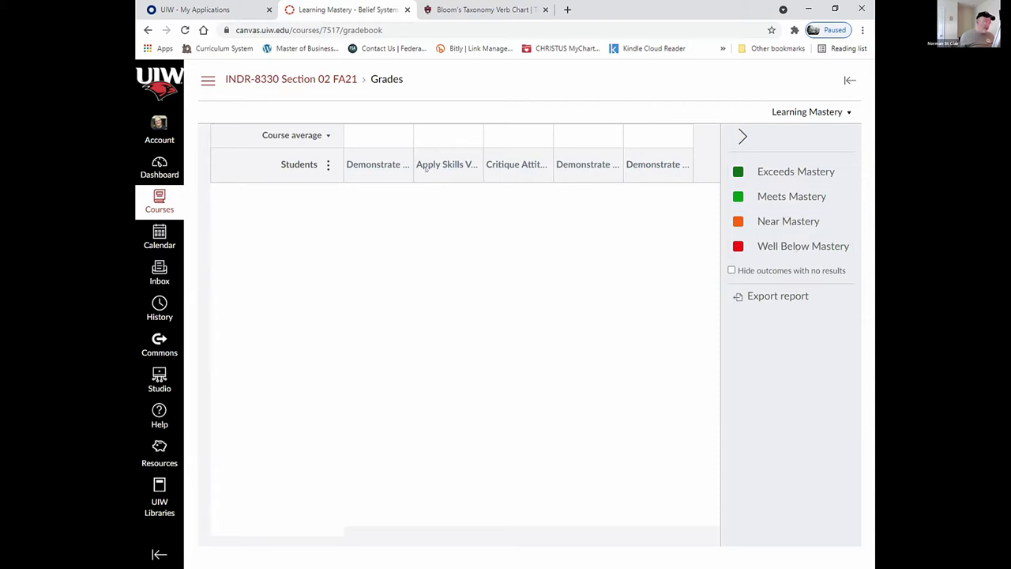
{"action": "mouse_move", "coordinate": [425, 166]}
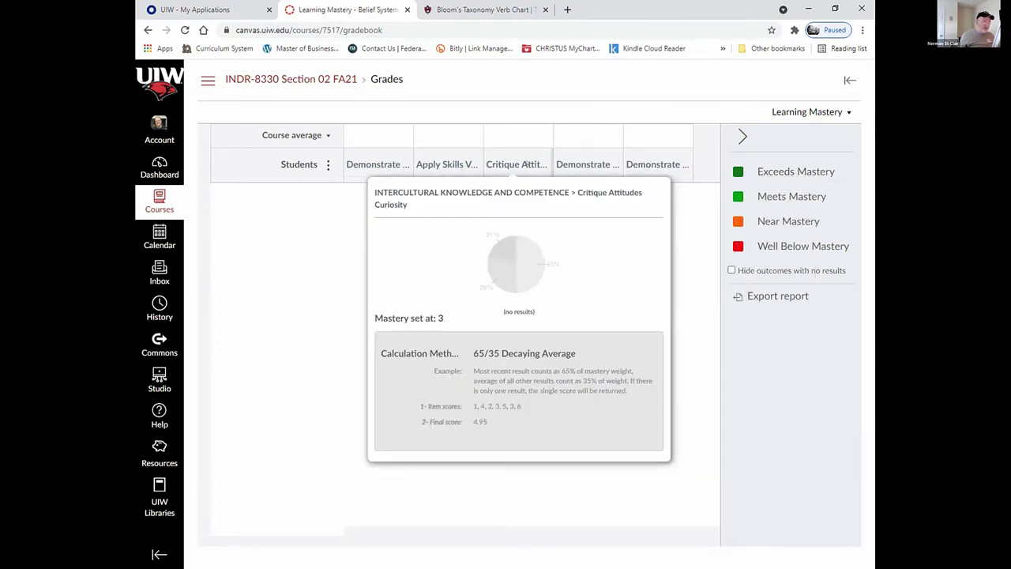
Step: Return to the regular gradebook, open a student's grades and examine their Learning Mastery for Apply Skills Verbal and nonverbal communication
{"action": "left_click", "coordinate": [844, 114]}
{"action": "left_click", "coordinate": [843, 113]}
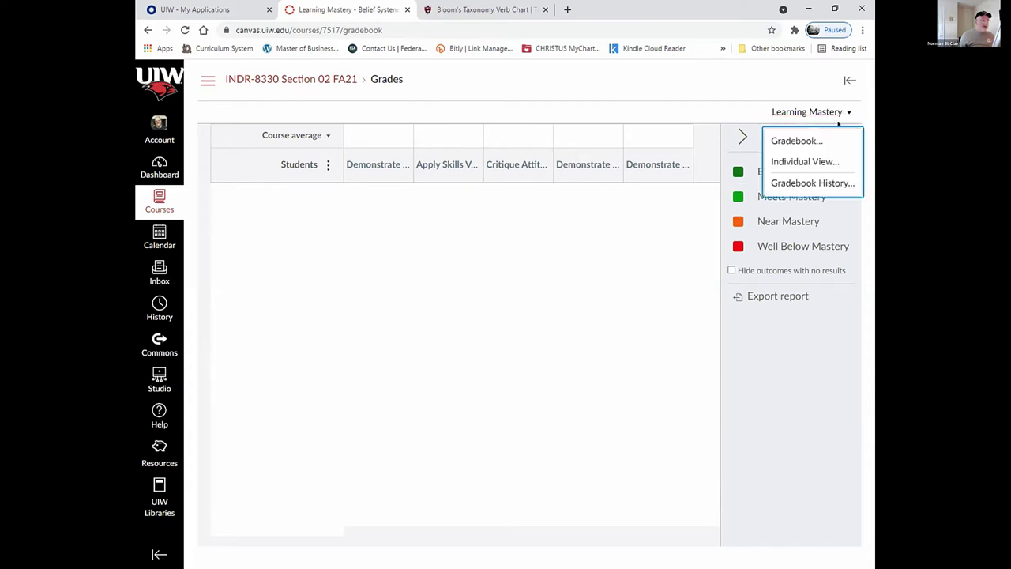
{"action": "left_click", "coordinate": [805, 141]}
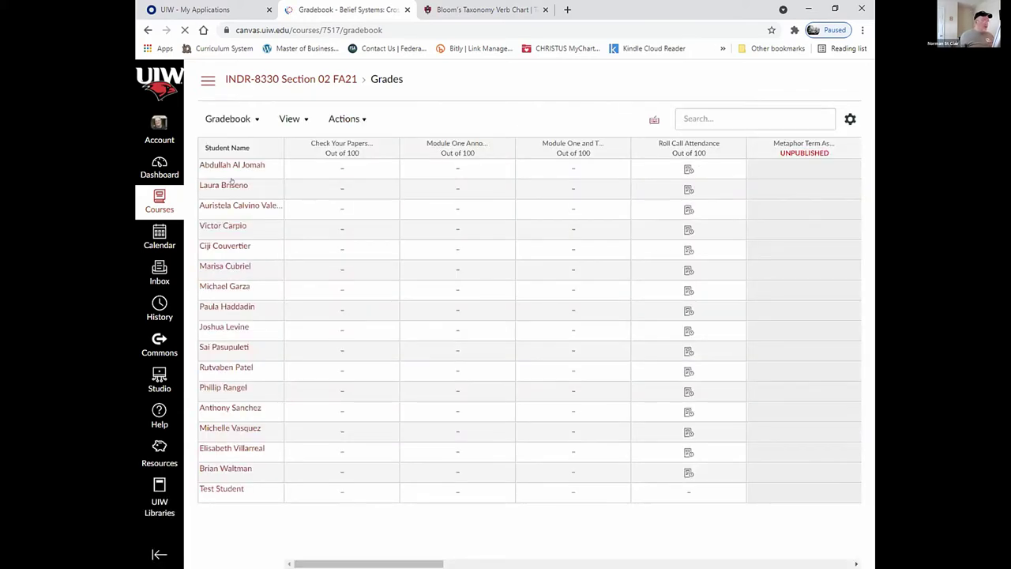
{"action": "left_click", "coordinate": [232, 184]}
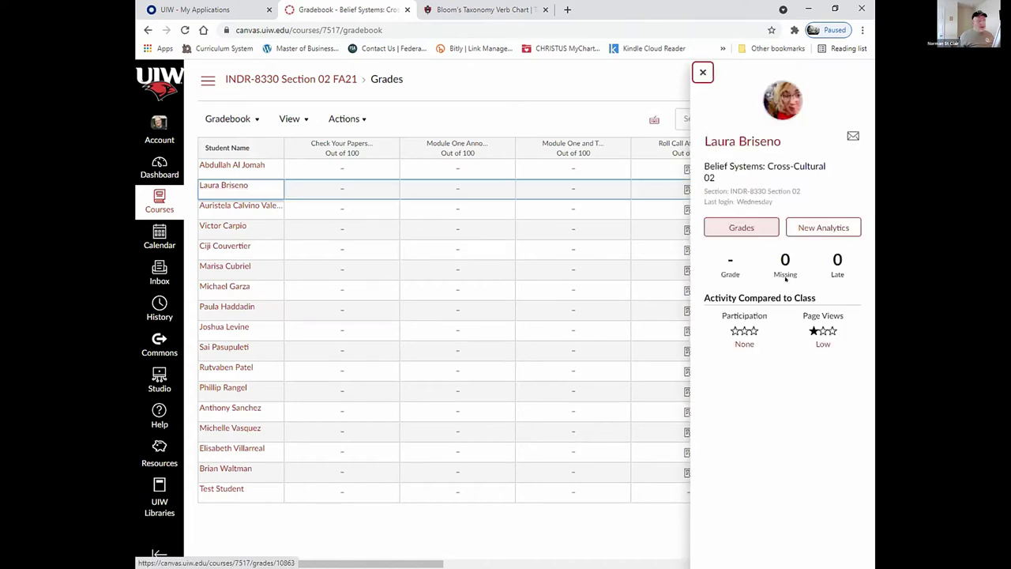
{"action": "key", "text": "Return"}
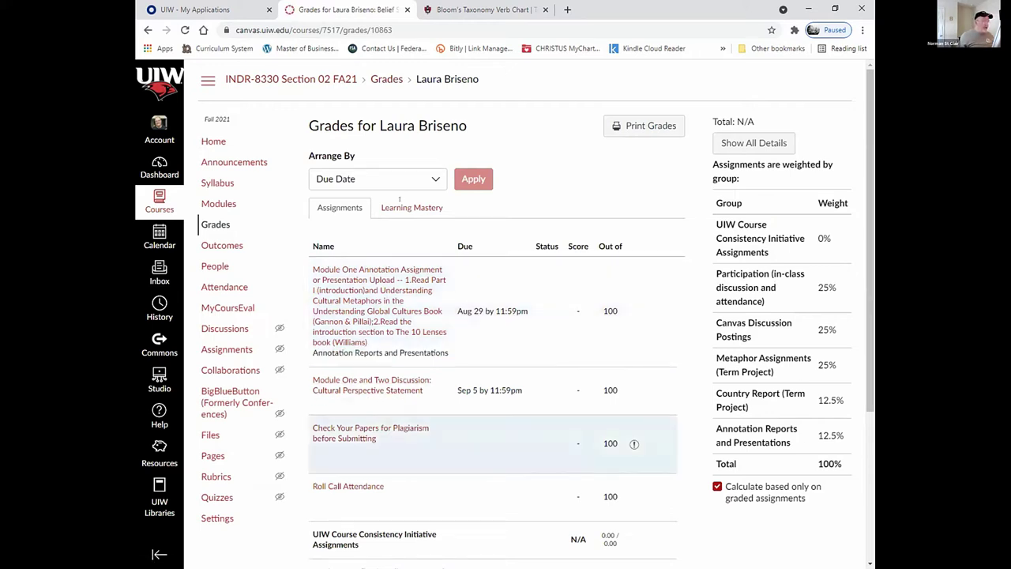
{"action": "left_click", "coordinate": [411, 207]}
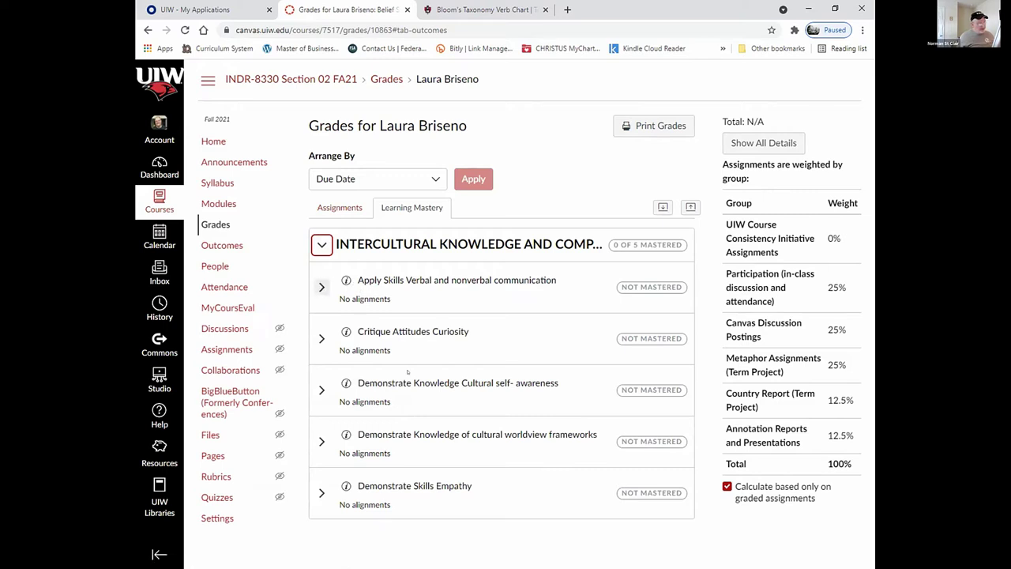
{"action": "left_click", "coordinate": [322, 288]}
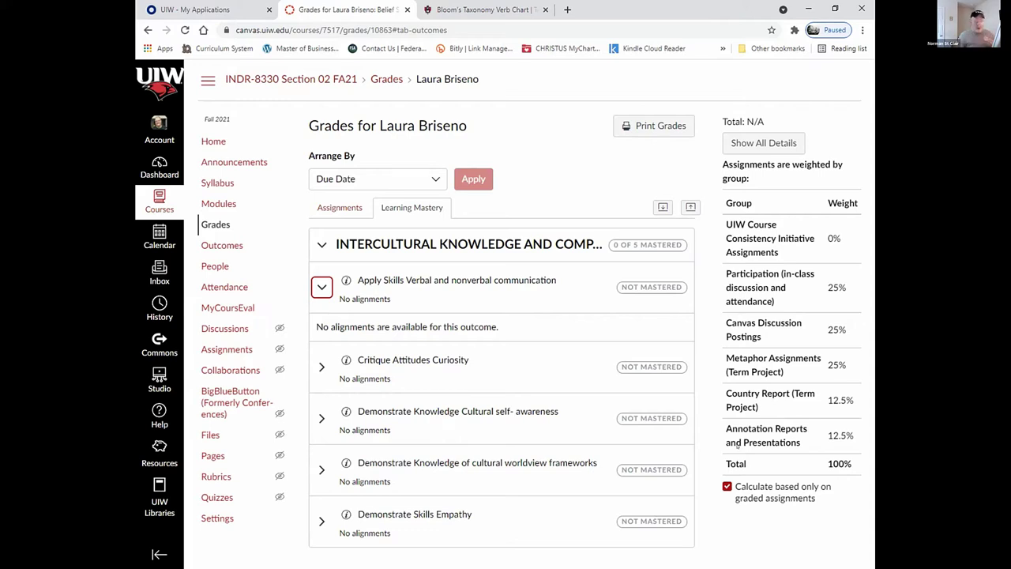
Step: Open New Analytics from the course home page and dismiss its introduction
{"action": "left_click", "coordinate": [213, 142]}
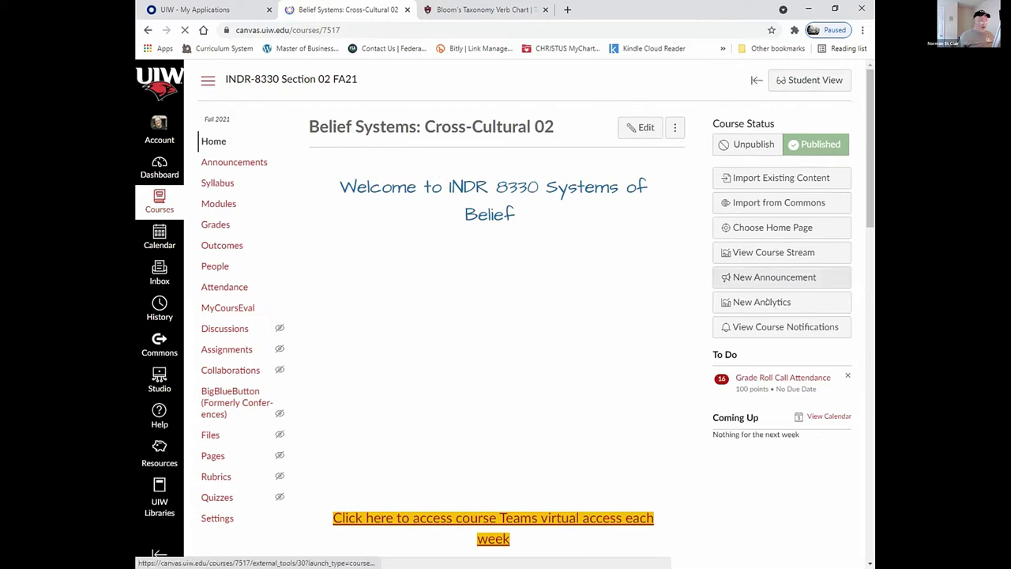
{"action": "left_click", "coordinate": [766, 302]}
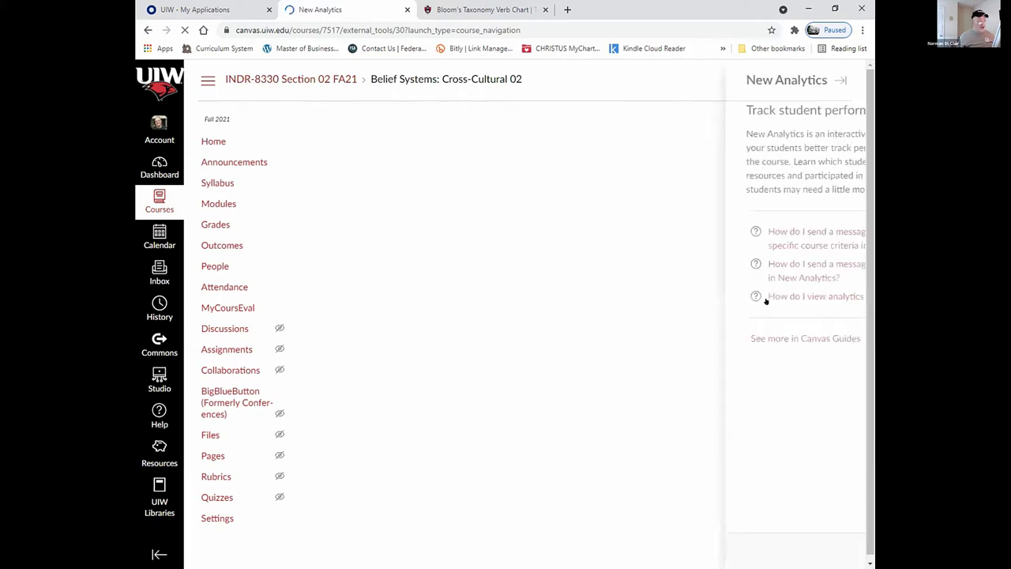
{"action": "left_click", "coordinate": [844, 83]}
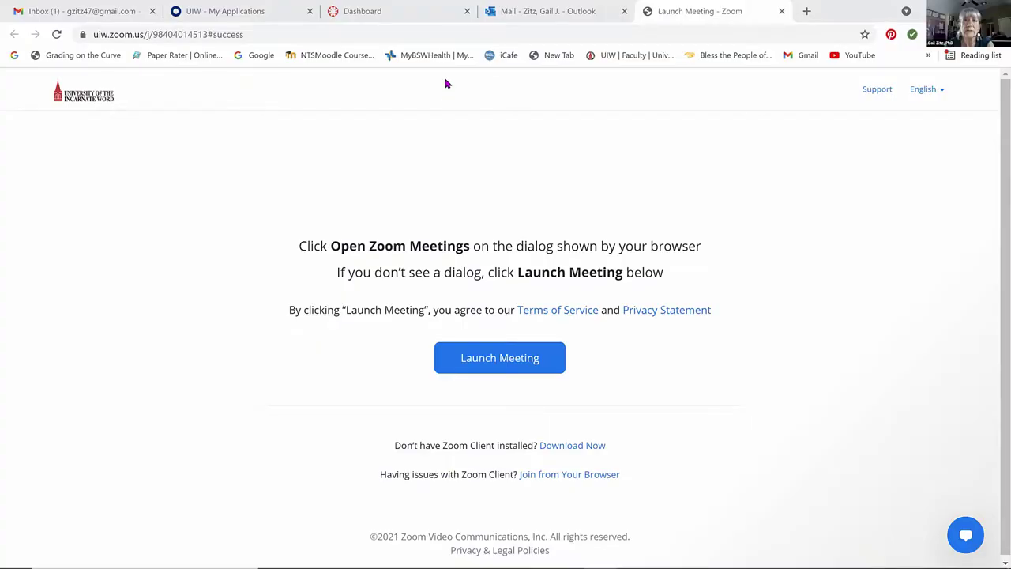
Step: Show the Cardinal Apps page by way of the UIW Faculty site and switch to the Canvas dashboard
{"action": "left_click", "coordinate": [625, 58]}
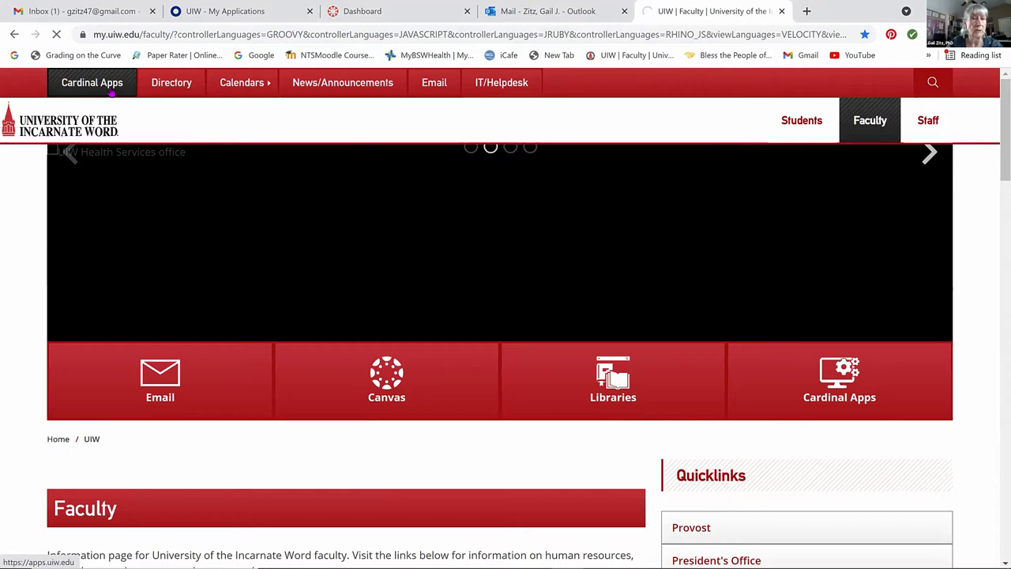
{"action": "left_click", "coordinate": [112, 93]}
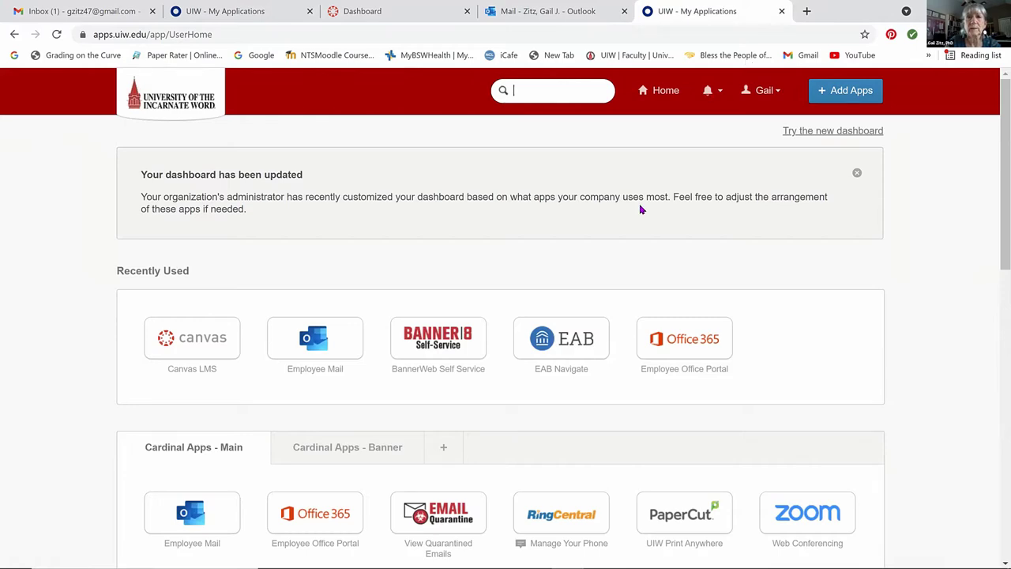
{"action": "left_click", "coordinate": [398, 15]}
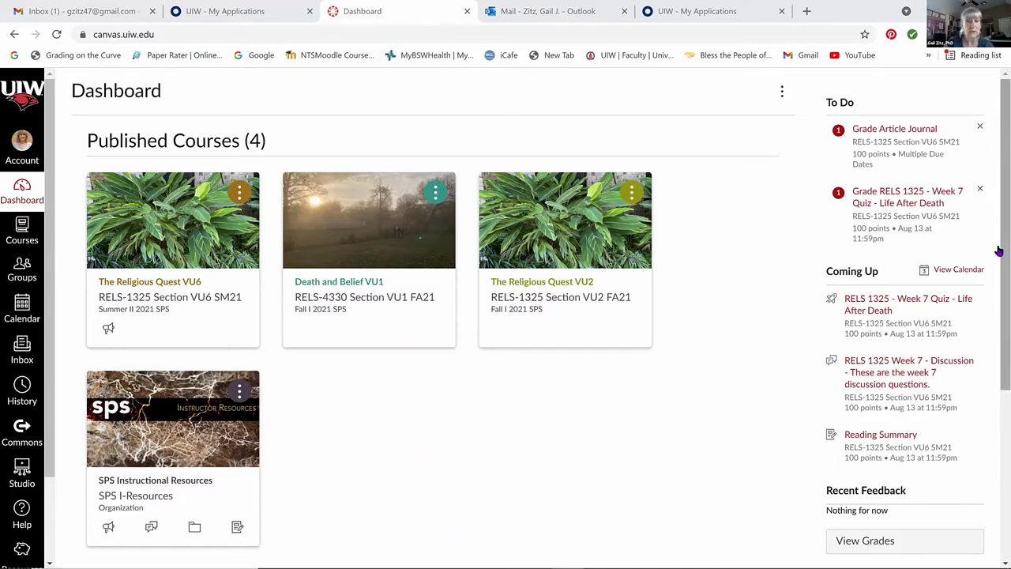
Step: In the unpublished The Religious Quest VU6 course, open the second RELS 1325 - Week 1 Quiz - The Nature of Faith for building
{"action": "scroll", "coordinate": [135, 501], "scroll_direction": "down", "scroll_amount": 3}
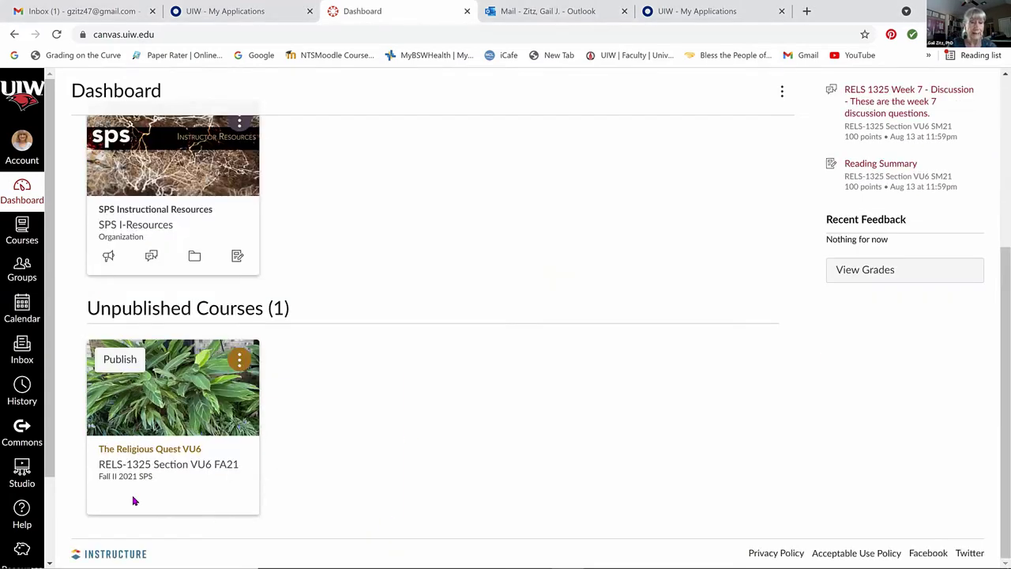
{"action": "left_click", "coordinate": [141, 450]}
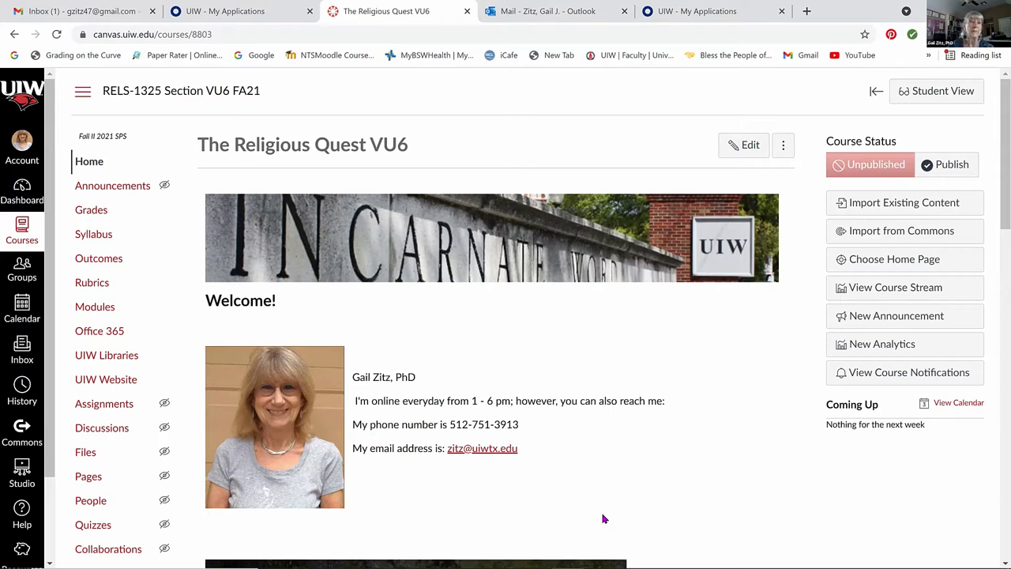
{"action": "left_click", "coordinate": [89, 526]}
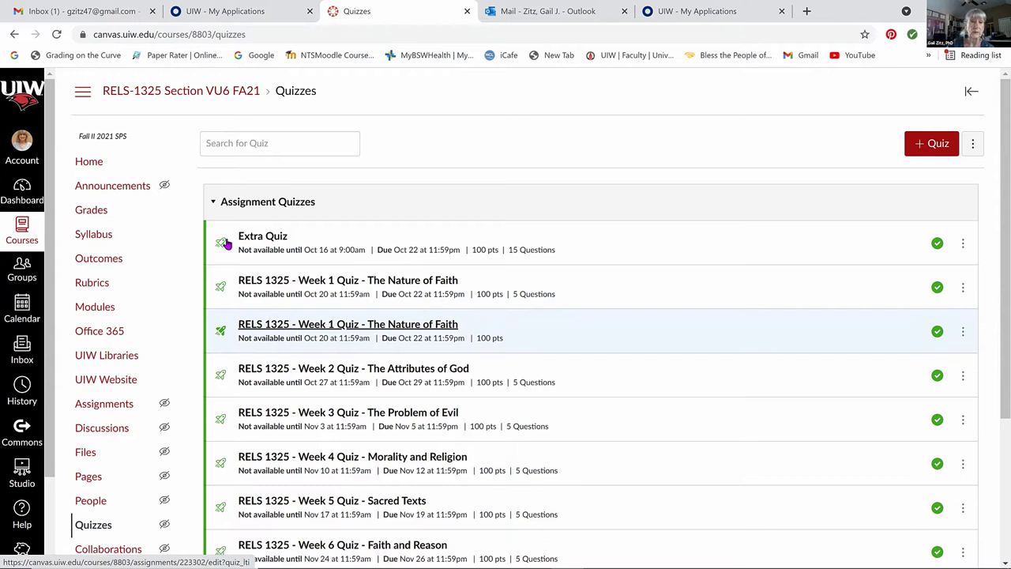
{"action": "left_click", "coordinate": [331, 324]}
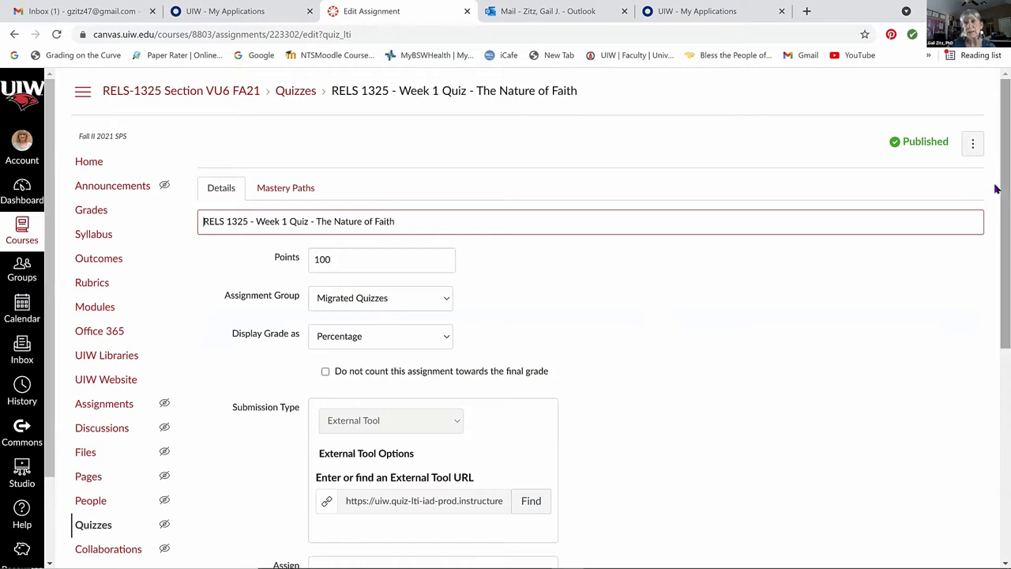
{"action": "left_click_drag", "start_coordinate": [995, 189], "coordinate": [993, 488]}
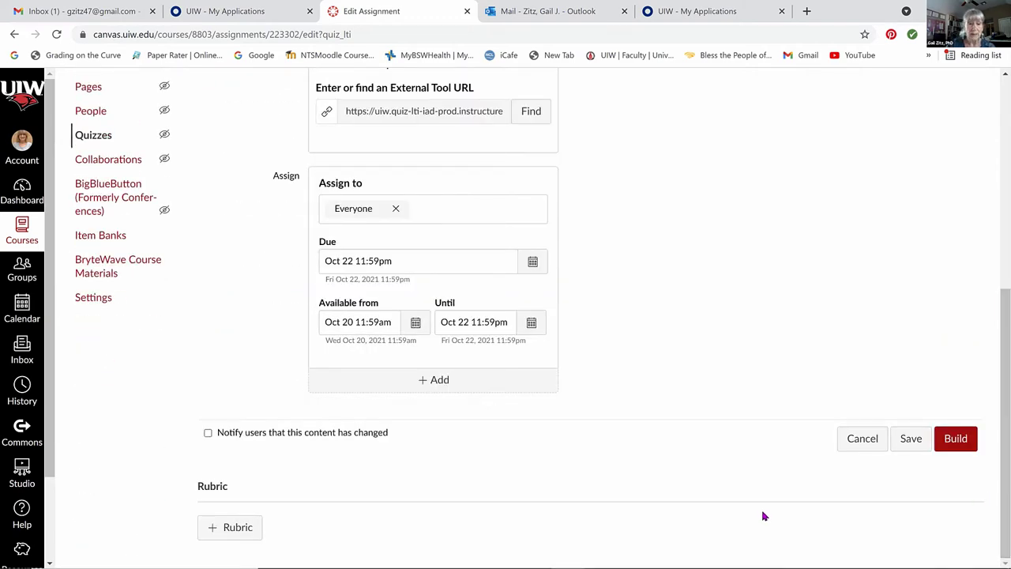
{"action": "left_click", "coordinate": [960, 444]}
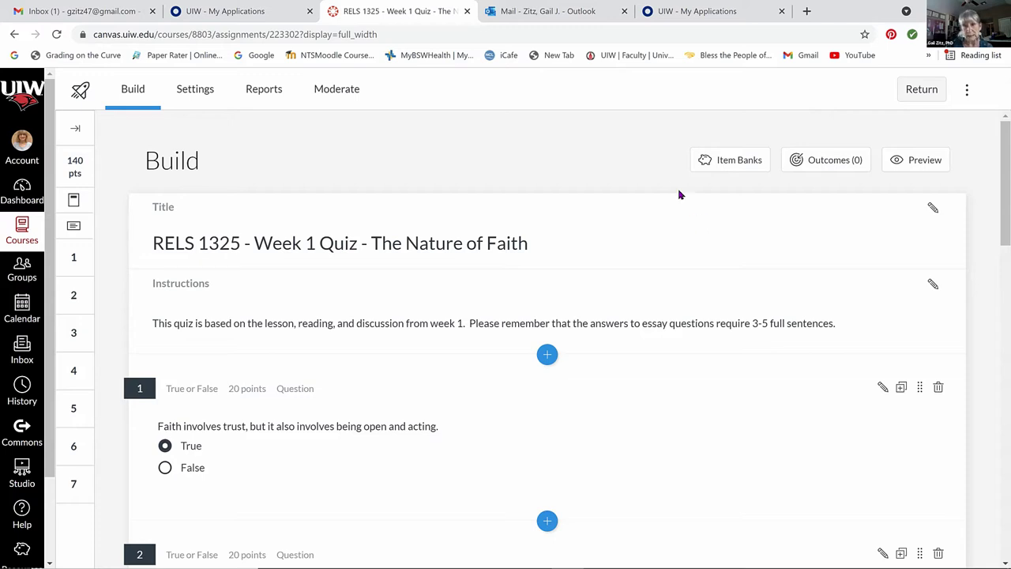
Step: Browse the outcomes for aligning to the whole quiz and select all five from The Religious Quest VU6
{"action": "left_click", "coordinate": [835, 165]}
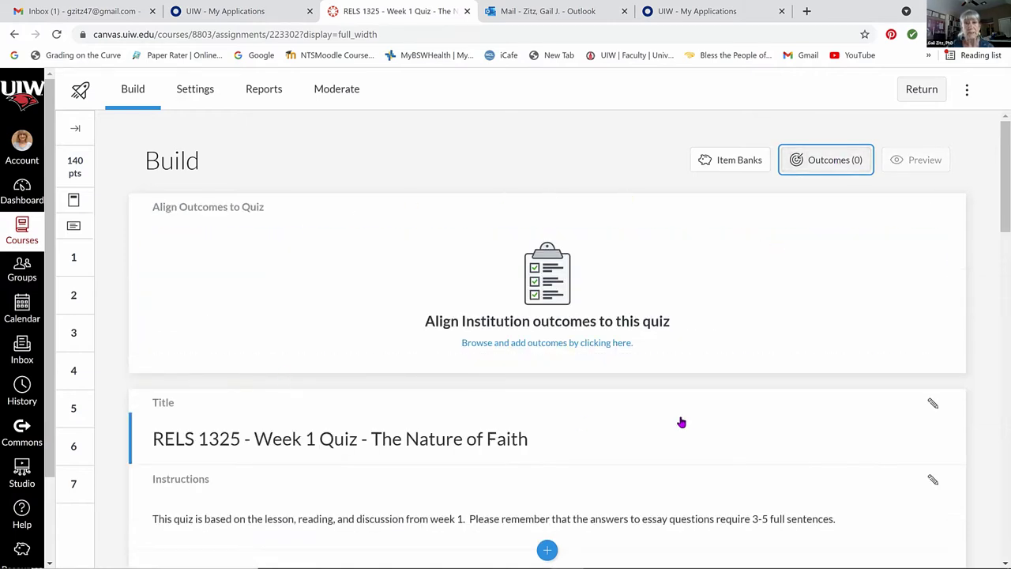
{"action": "left_click", "coordinate": [551, 344]}
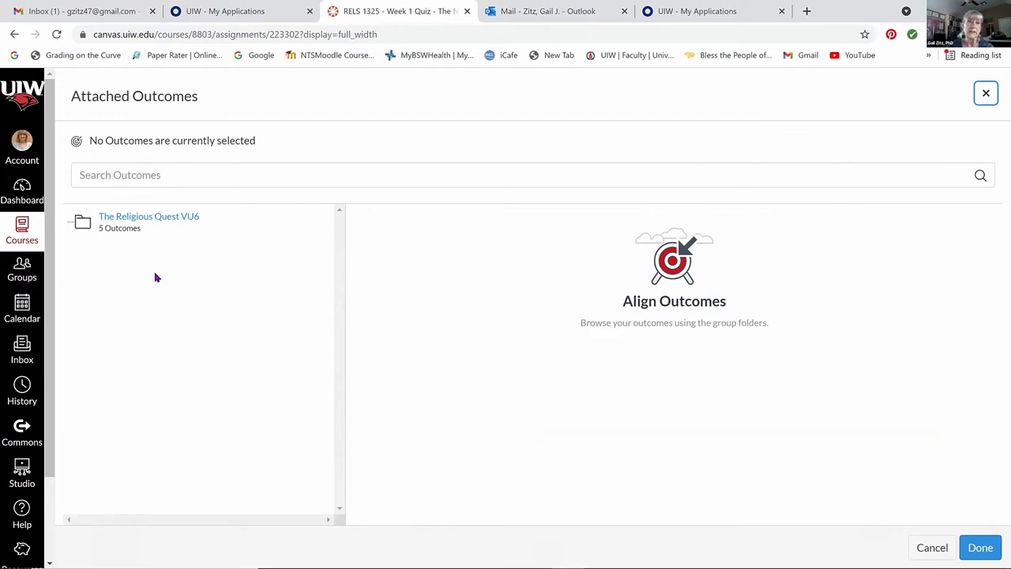
{"action": "left_click", "coordinate": [137, 224]}
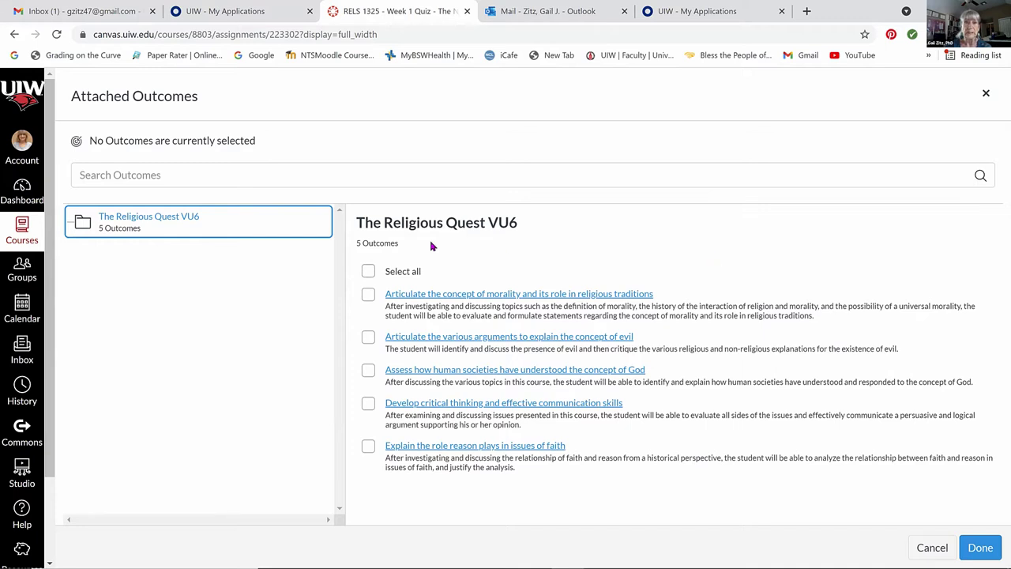
{"action": "left_click", "coordinate": [368, 271]}
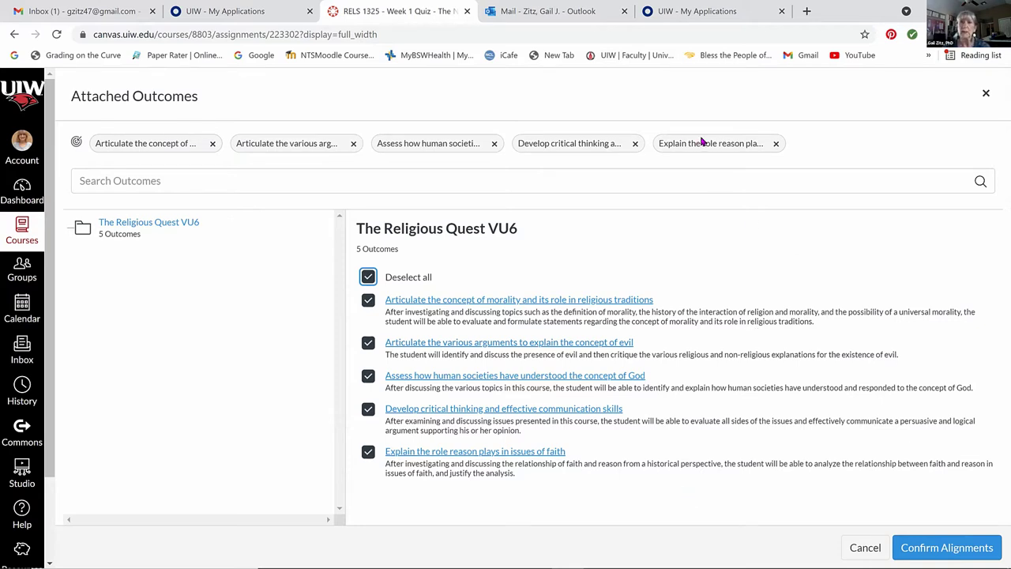
Step: Deselect each of the five outcomes and close the quiz's outcome selection
{"action": "left_click", "coordinate": [777, 145]}
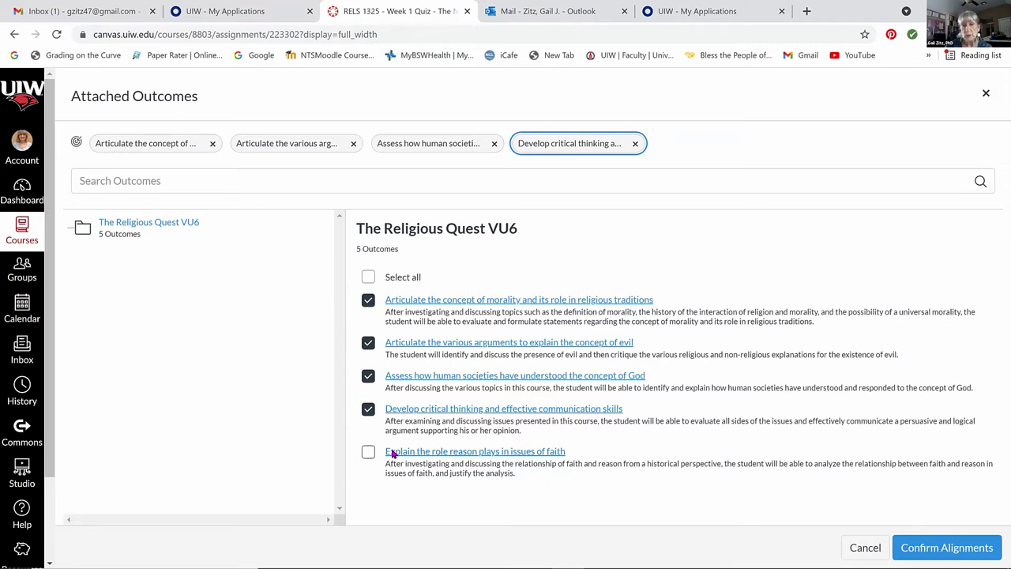
{"action": "left_click", "coordinate": [368, 409]}
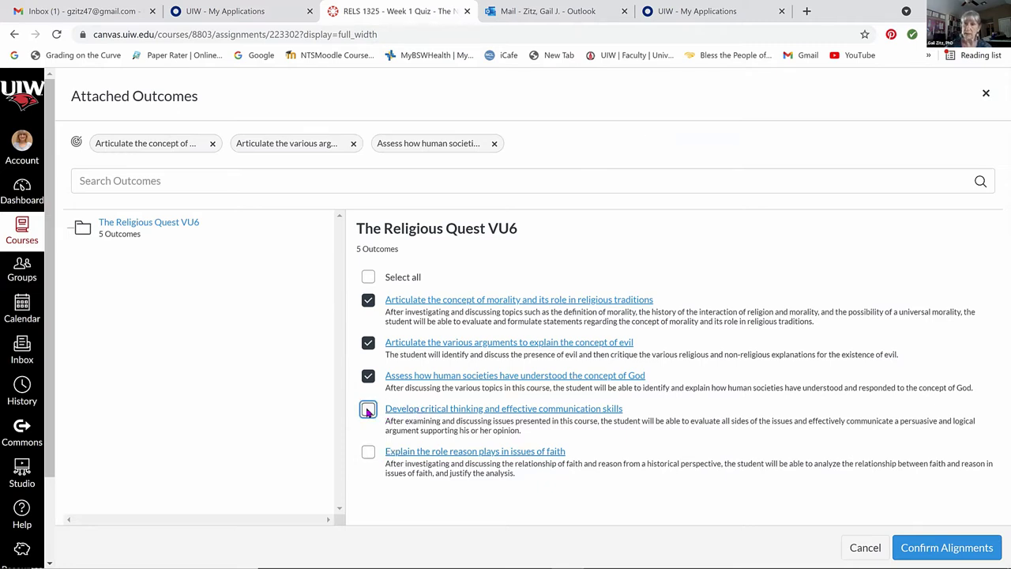
{"action": "left_click", "coordinate": [368, 300]}
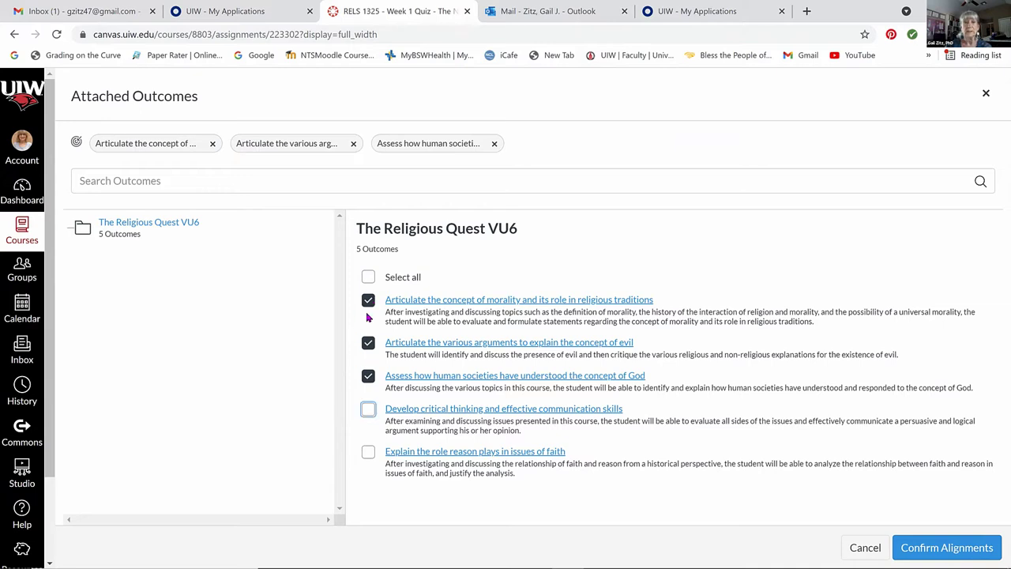
{"action": "left_click", "coordinate": [368, 344]}
{"action": "left_click", "coordinate": [368, 376]}
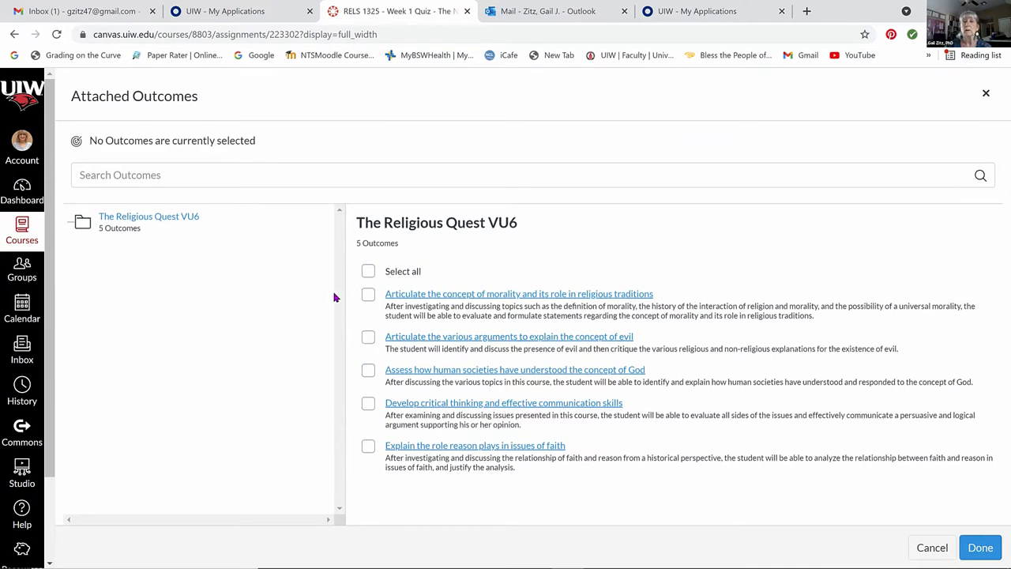
{"action": "left_click", "coordinate": [980, 551]}
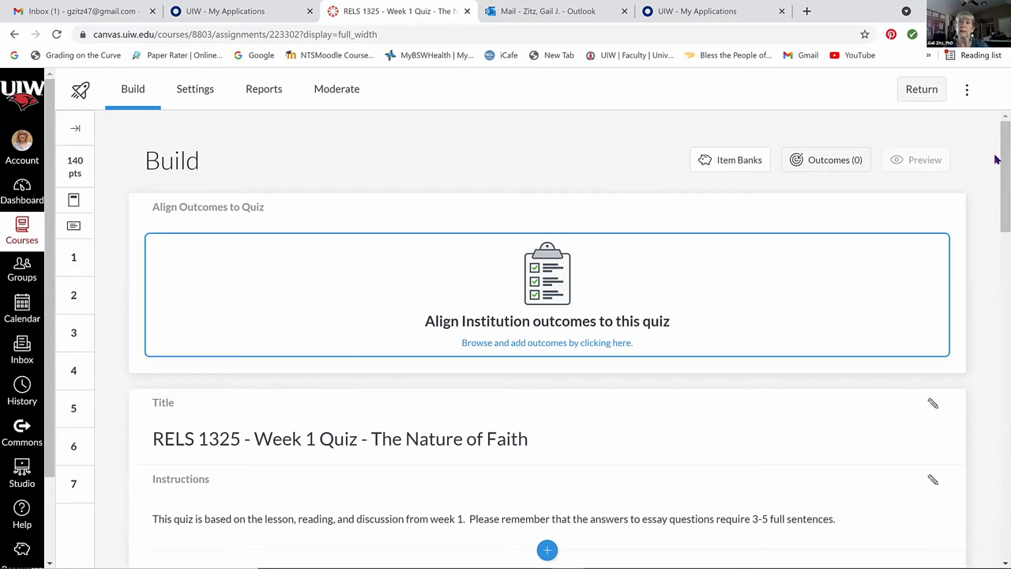
Step: Open question 1 of the Week 1 quiz for editing, browse its outcome alignment, and close the selection with no outcome chosen
{"action": "scroll", "coordinate": [995, 158], "scroll_direction": "down", "scroll_amount": 2}
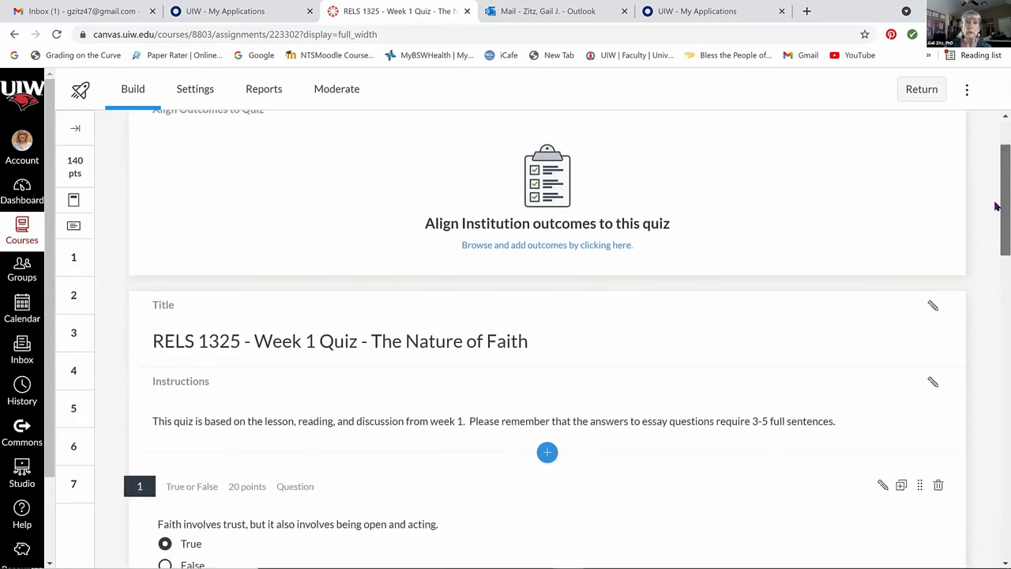
{"action": "scroll", "coordinate": [995, 207], "scroll_direction": "down", "scroll_amount": 2}
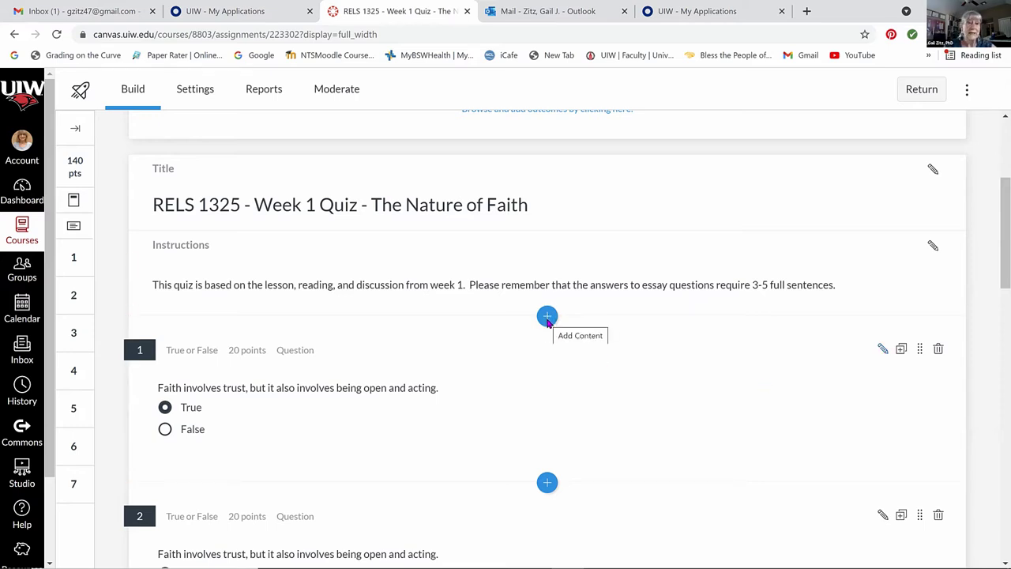
{"action": "left_click", "coordinate": [585, 380]}
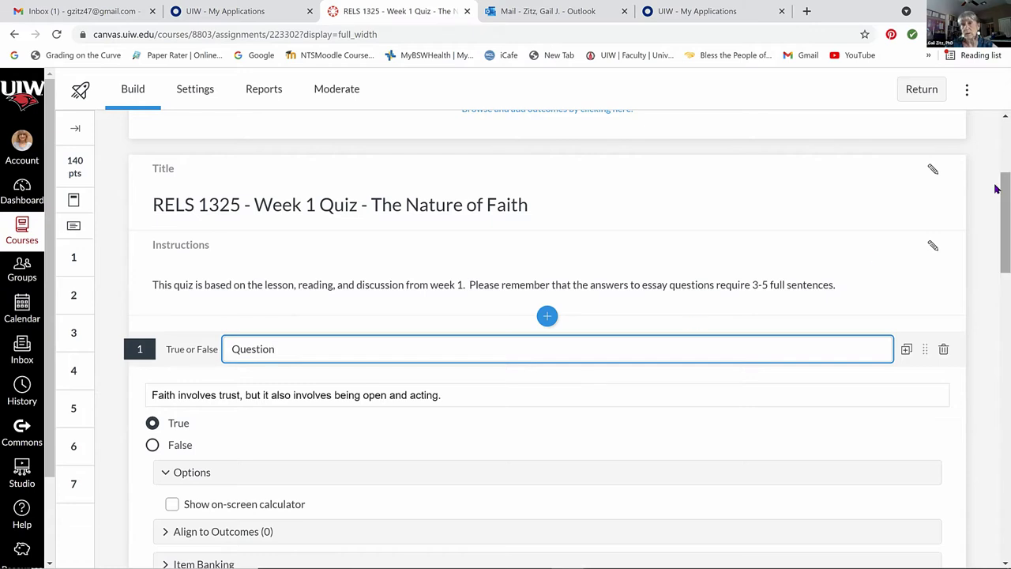
{"action": "left_click_drag", "start_coordinate": [998, 212], "coordinate": [997, 264]}
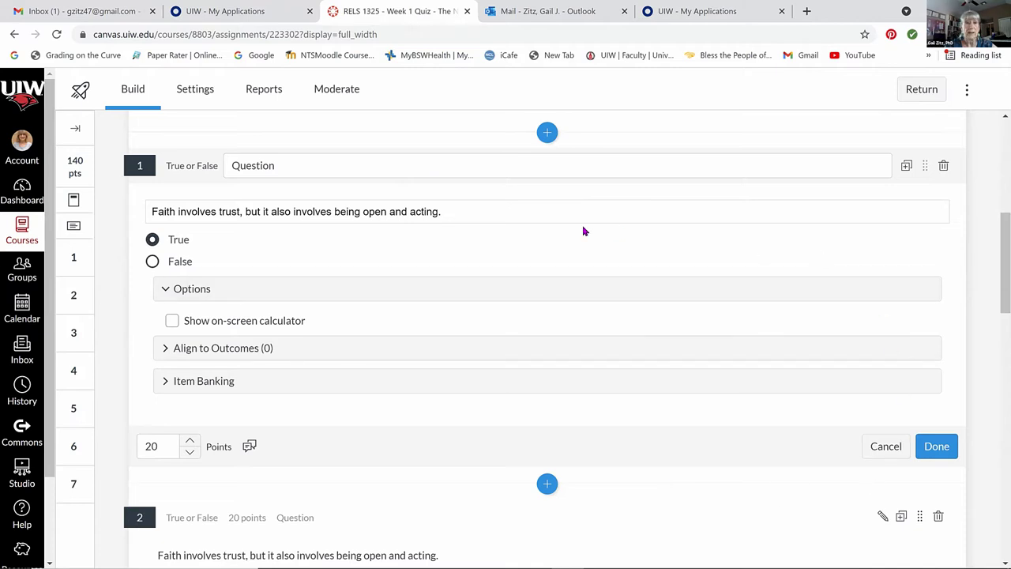
{"action": "left_click", "coordinate": [196, 352]}
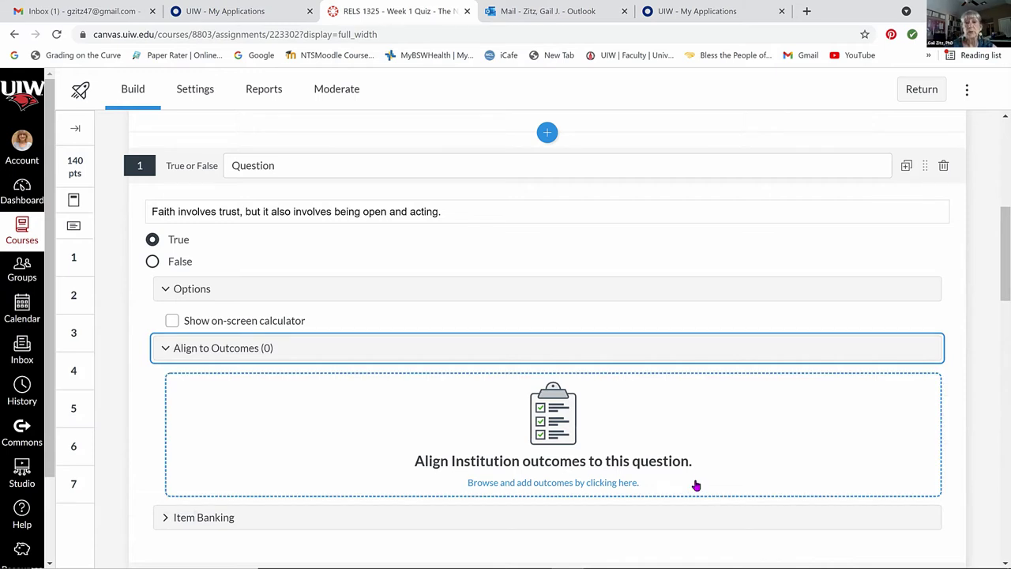
{"action": "left_click", "coordinate": [517, 483]}
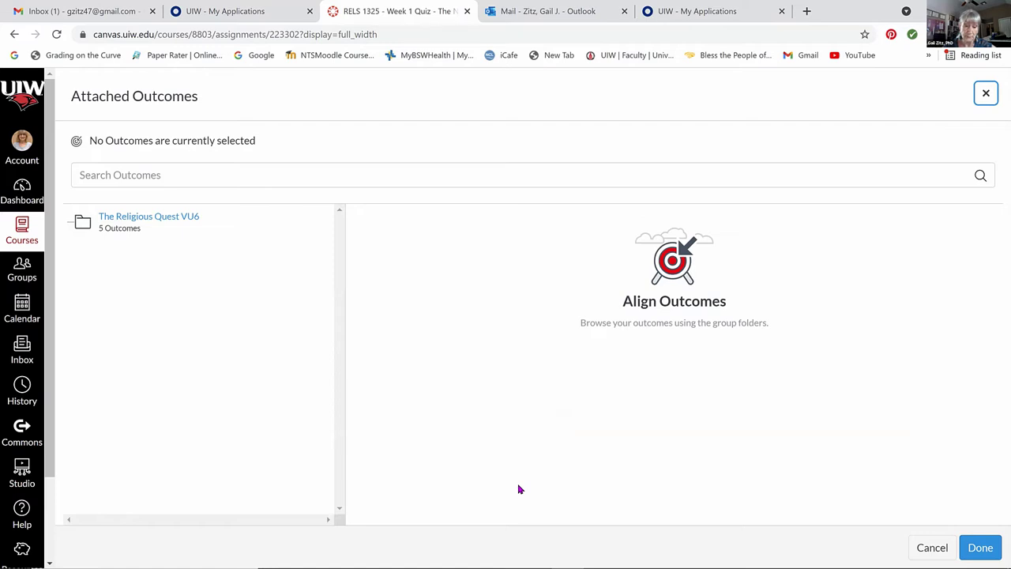
{"action": "left_click", "coordinate": [980, 546]}
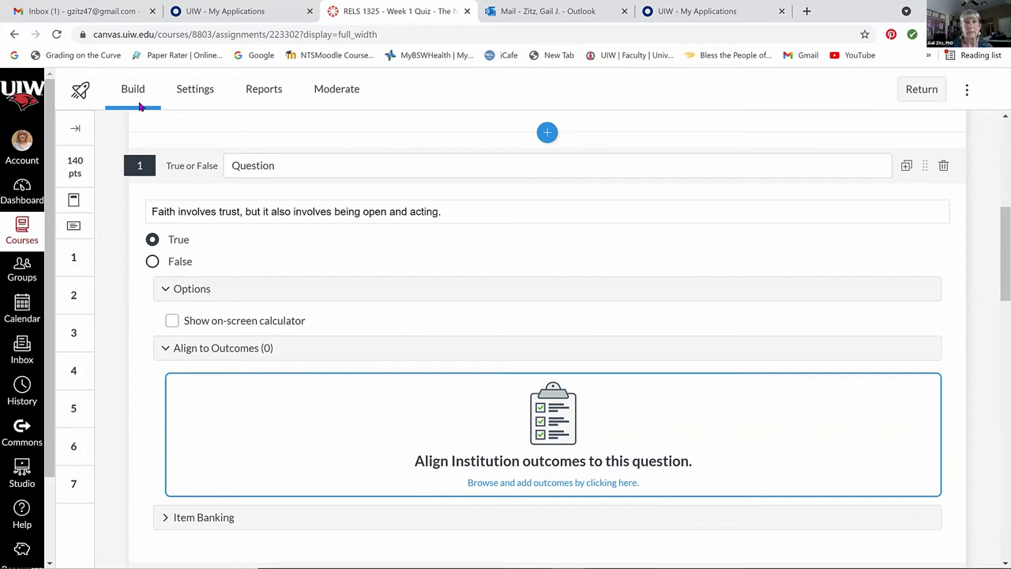
Step: Review the Week 1 quiz's settings, student moderation page and Outcomes Analysis report
{"action": "left_click", "coordinate": [197, 88]}
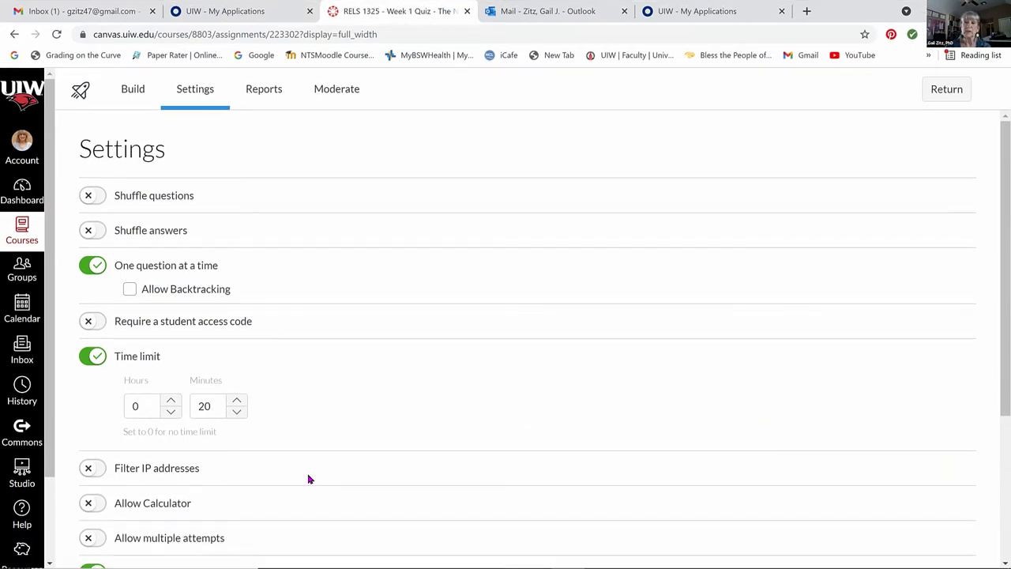
{"action": "left_click", "coordinate": [349, 96]}
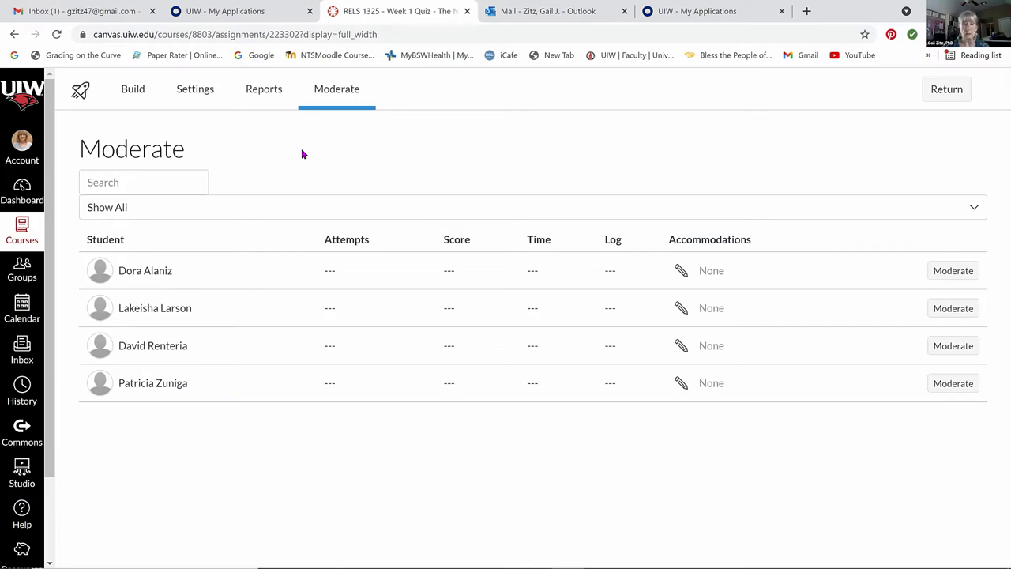
{"action": "left_click", "coordinate": [263, 93]}
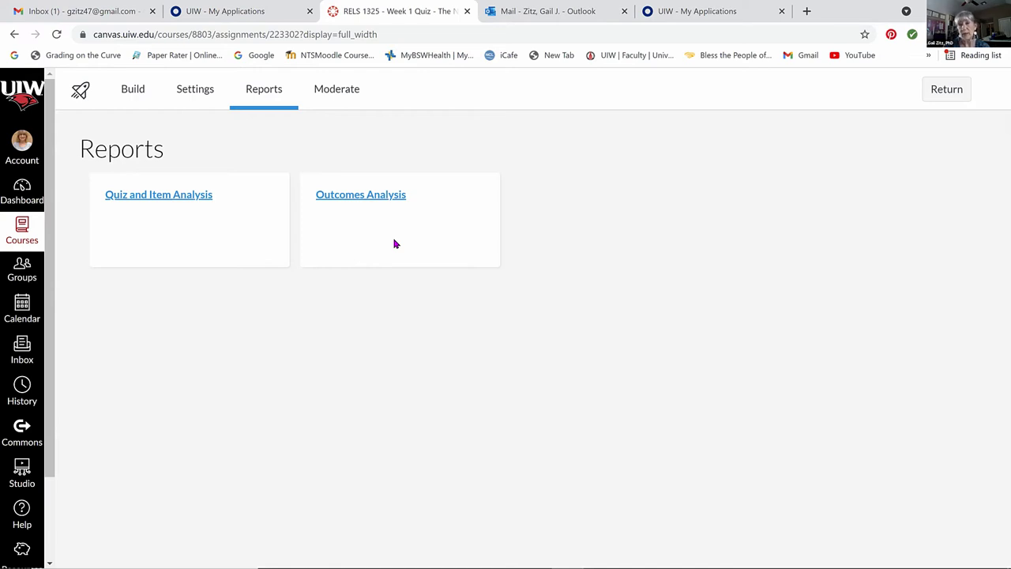
{"action": "left_click", "coordinate": [341, 198]}
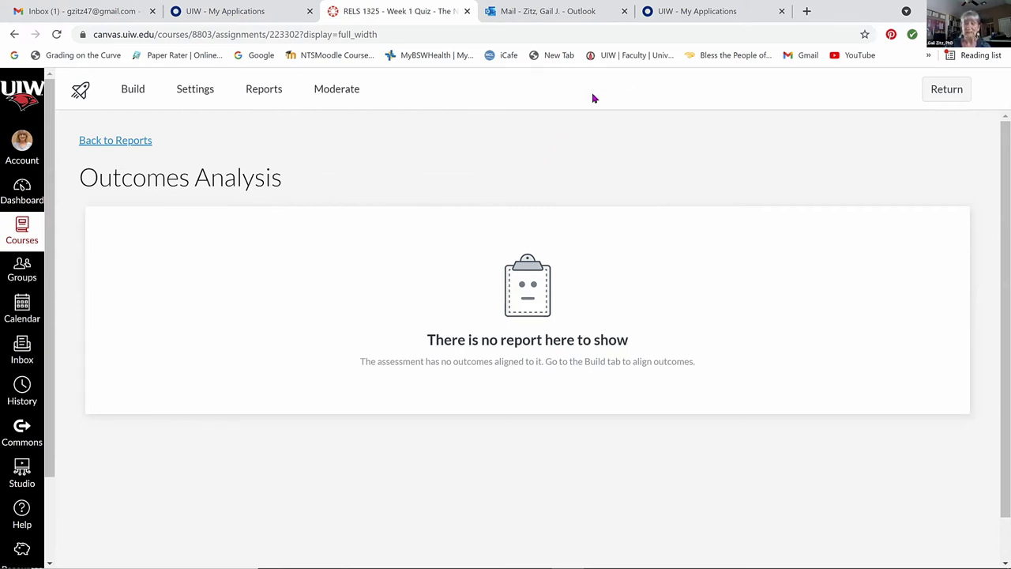
Step: Return to the course's quiz list and open RELS 1325 - Week 2 Quiz - The Attributes of God for editing
{"action": "left_click", "coordinate": [943, 92]}
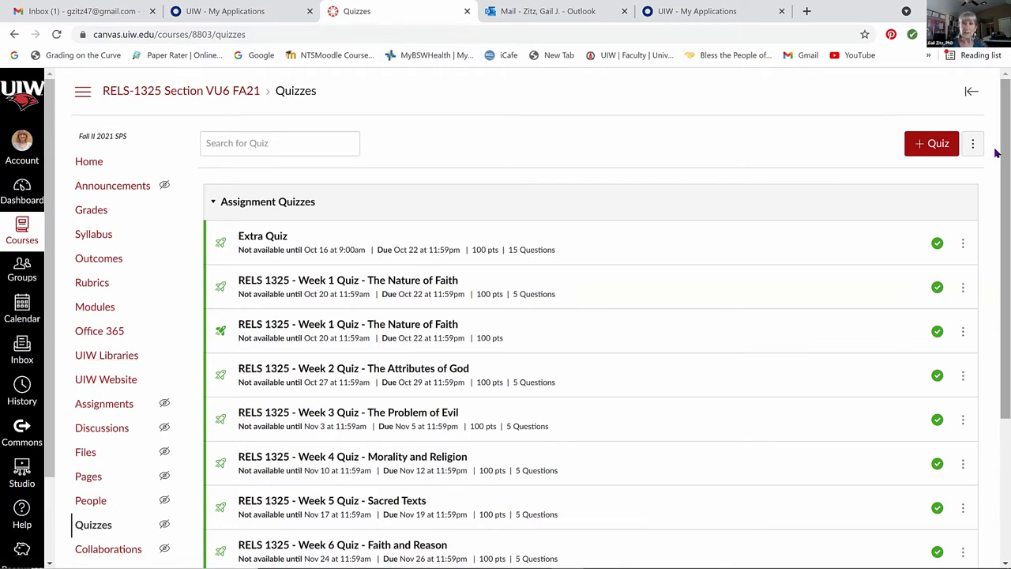
{"action": "scroll", "coordinate": [996, 166], "scroll_direction": "down", "scroll_amount": 1}
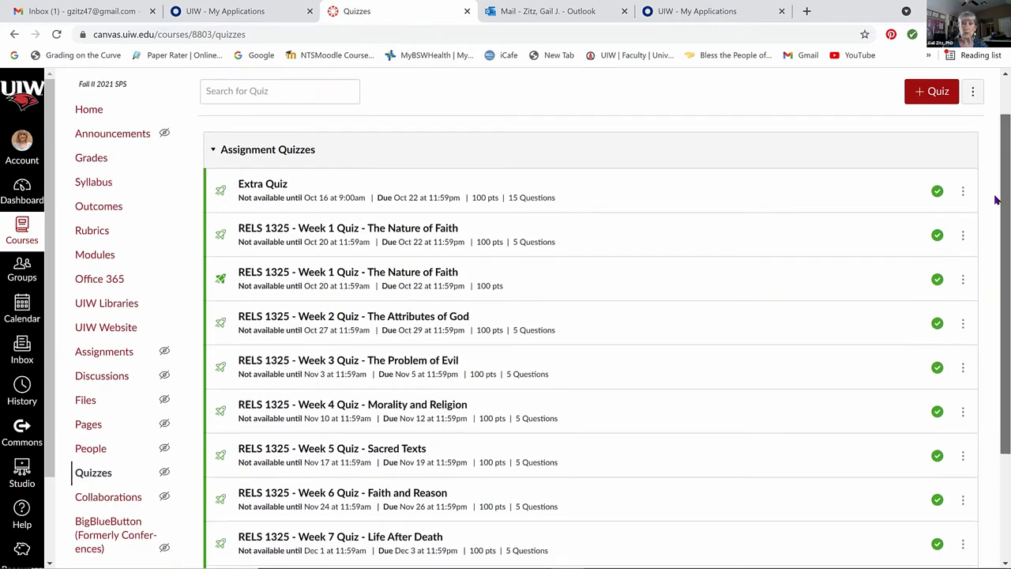
{"action": "scroll", "coordinate": [997, 237], "scroll_direction": "down", "scroll_amount": 1}
{"action": "scroll", "coordinate": [996, 243], "scroll_direction": "down", "scroll_amount": 1}
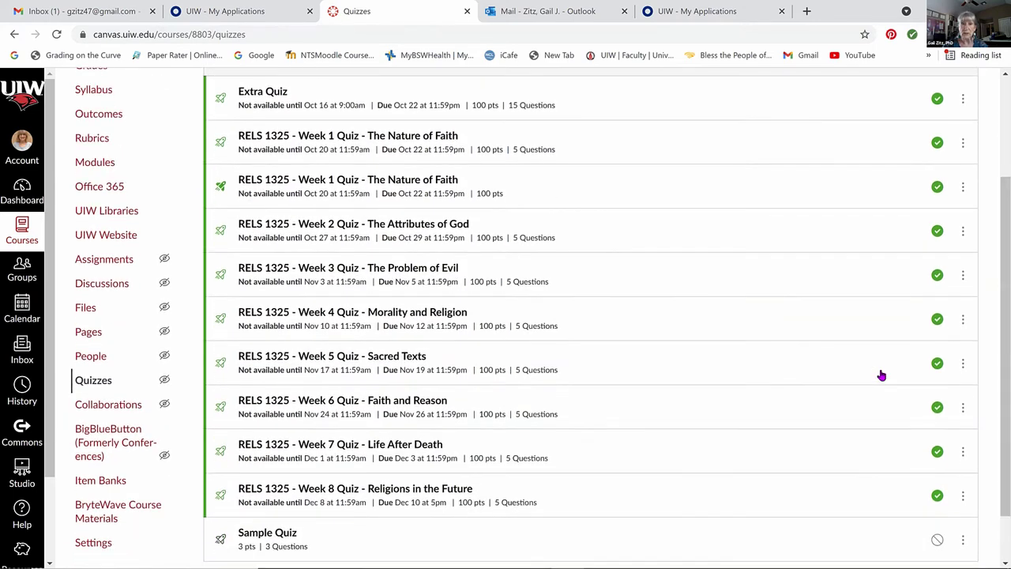
{"action": "left_click", "coordinate": [340, 226]}
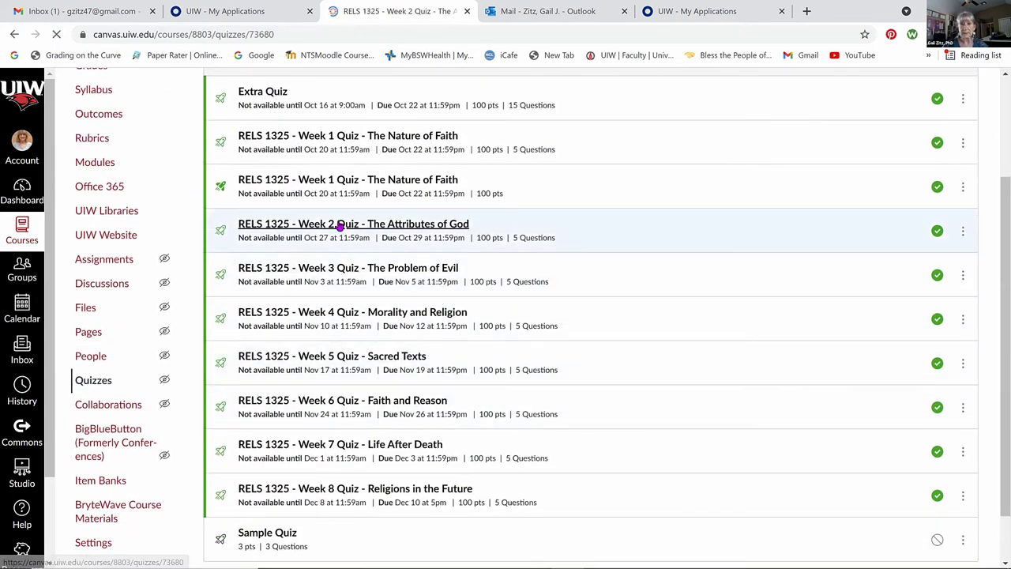
{"action": "left_click", "coordinate": [751, 151]}
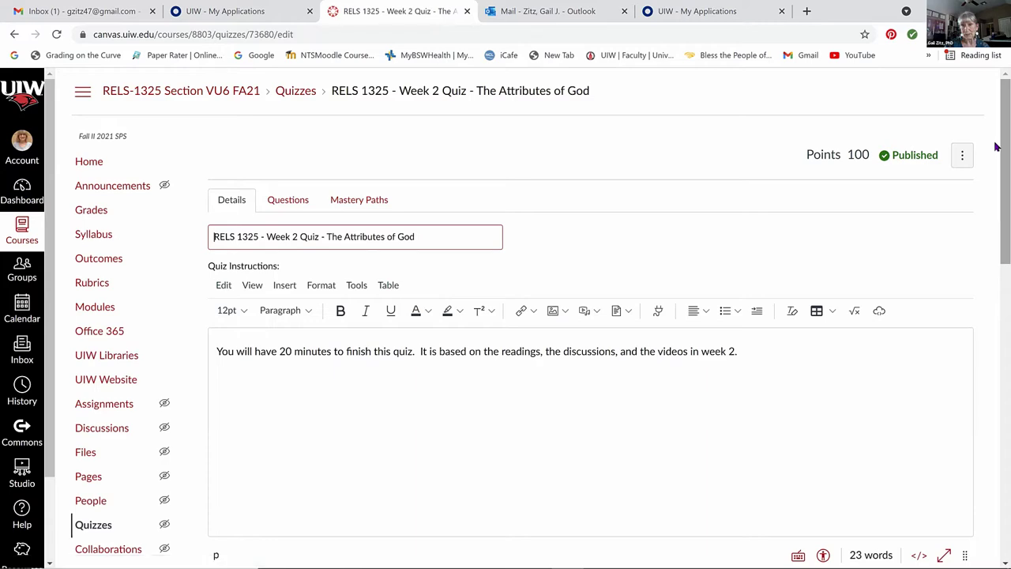
Step: Examine the Week 2 quiz's details and its question groups for any place to align outcomes
{"action": "scroll", "coordinate": [995, 289], "scroll_direction": "down", "scroll_amount": 1}
{"action": "scroll", "coordinate": [995, 290], "scroll_direction": "down", "scroll_amount": 10}
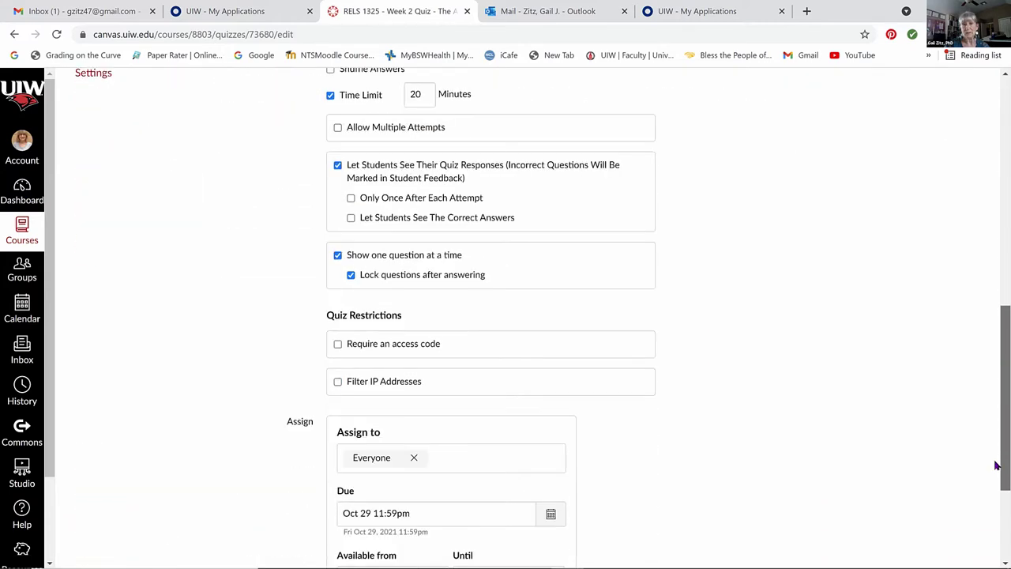
{"action": "left_click_drag", "start_coordinate": [1002, 482], "coordinate": [1000, 101]}
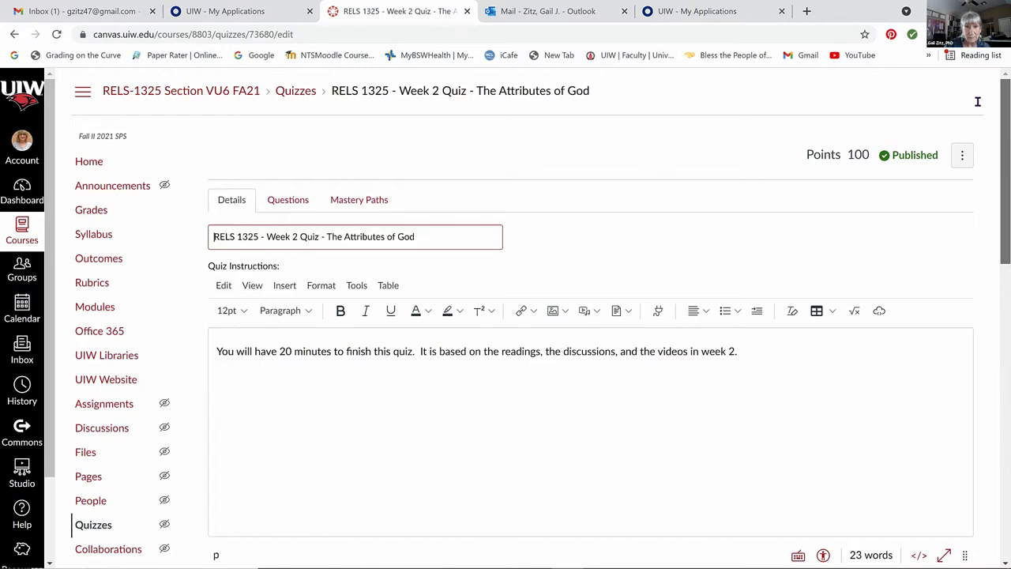
{"action": "left_click", "coordinate": [288, 200]}
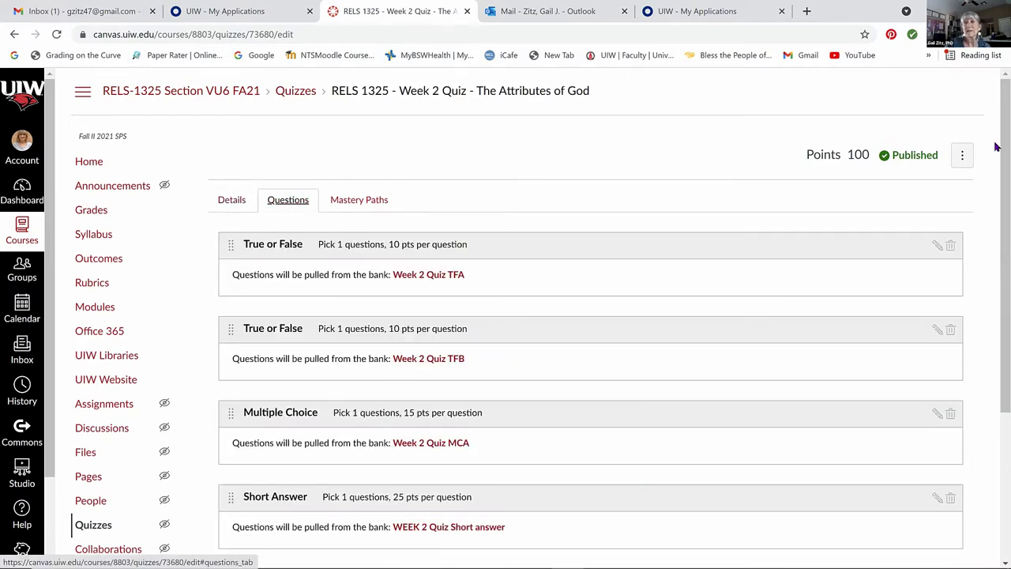
{"action": "scroll", "coordinate": [996, 387], "scroll_direction": "down", "scroll_amount": 2}
{"action": "scroll", "coordinate": [995, 387], "scroll_direction": "down", "scroll_amount": 1}
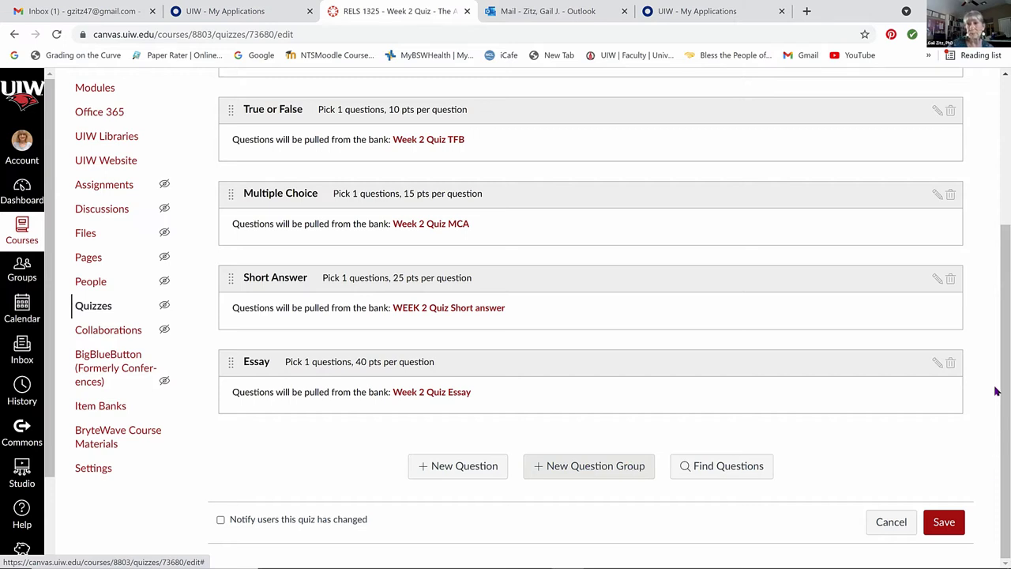
{"action": "scroll", "coordinate": [997, 260], "scroll_direction": "up", "scroll_amount": 1}
{"action": "scroll", "coordinate": [997, 260], "scroll_direction": "up", "scroll_amount": 2}
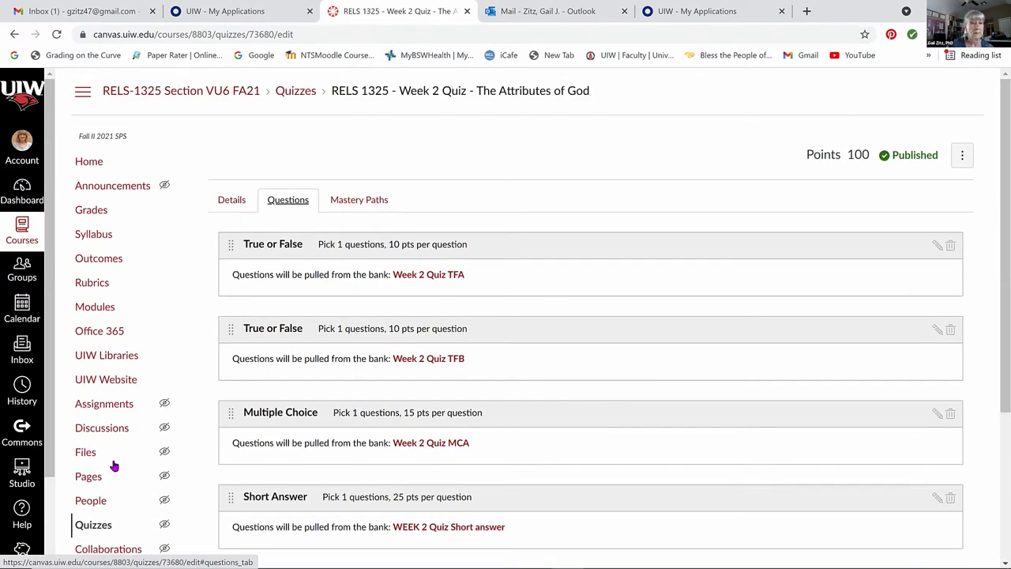
Step: Go from the quiz list to the course question banks and open the Week 2 Quiz Essay bank
{"action": "left_click", "coordinate": [92, 529]}
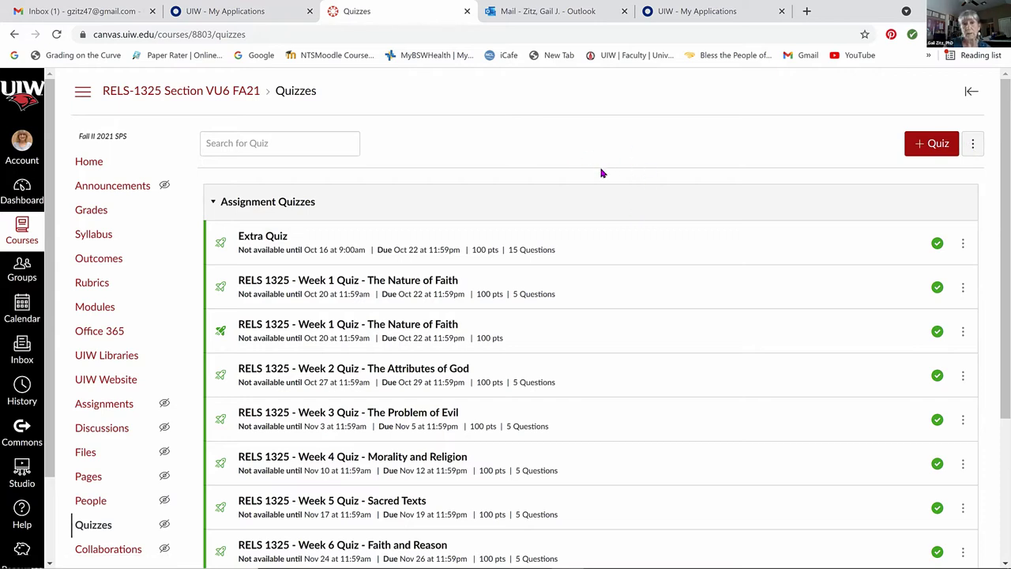
{"action": "left_click", "coordinate": [974, 144]}
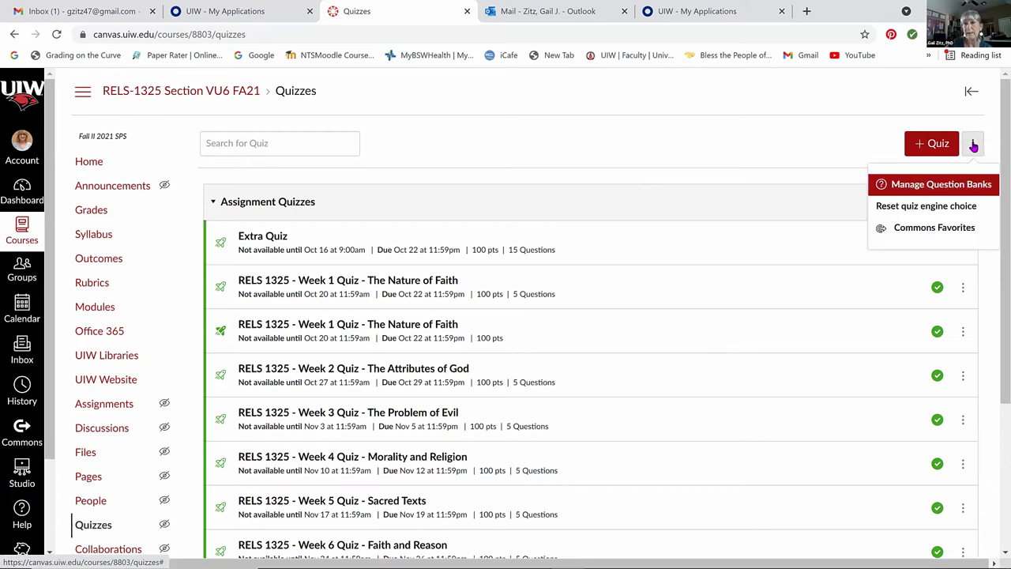
{"action": "left_click", "coordinate": [920, 185]}
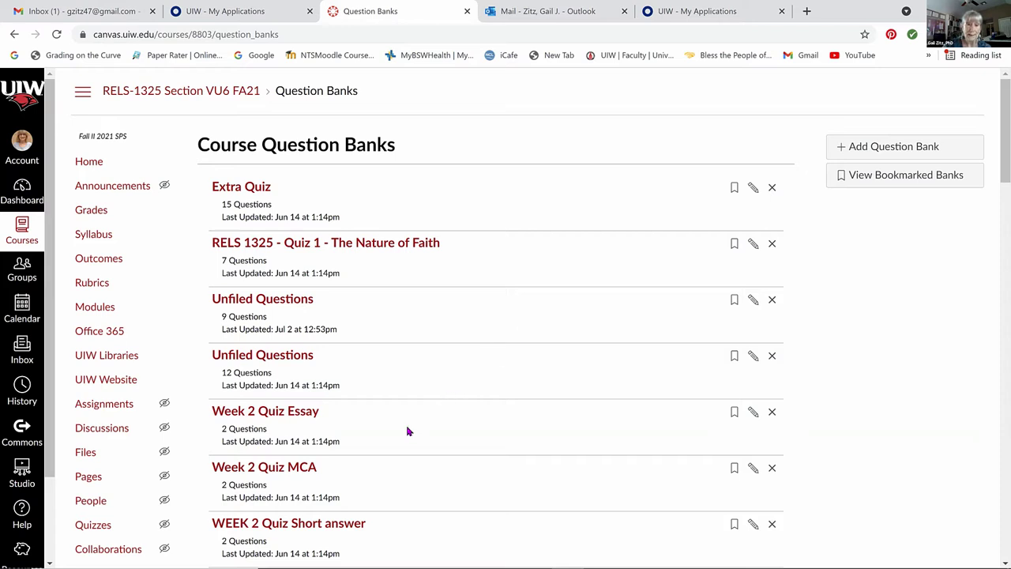
{"action": "left_click", "coordinate": [253, 414]}
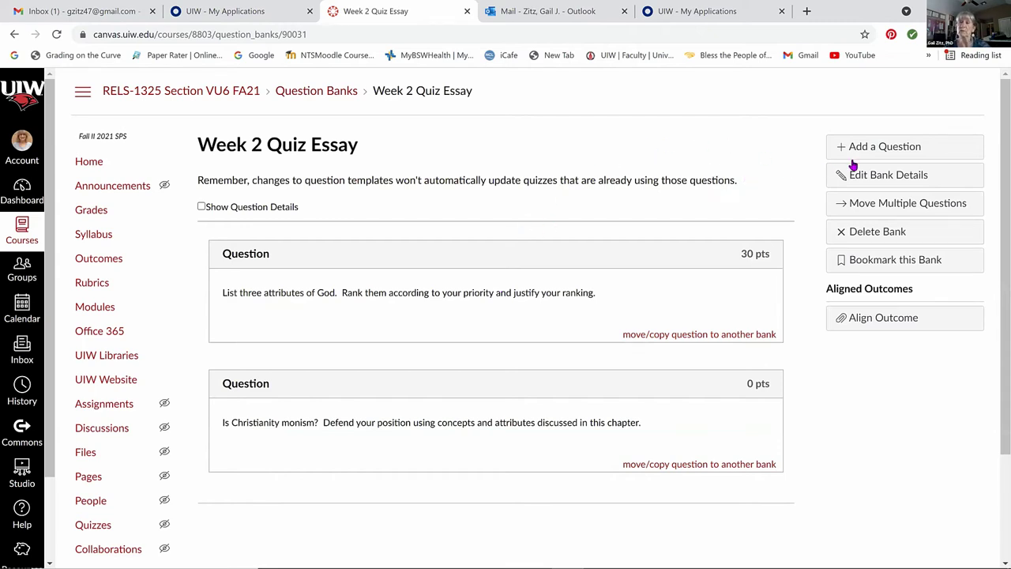
Step: Preview aligning the outcome Explain the role reason plays in issues of faith to the bank and close the outcome finder without importing
{"action": "left_click", "coordinate": [901, 322]}
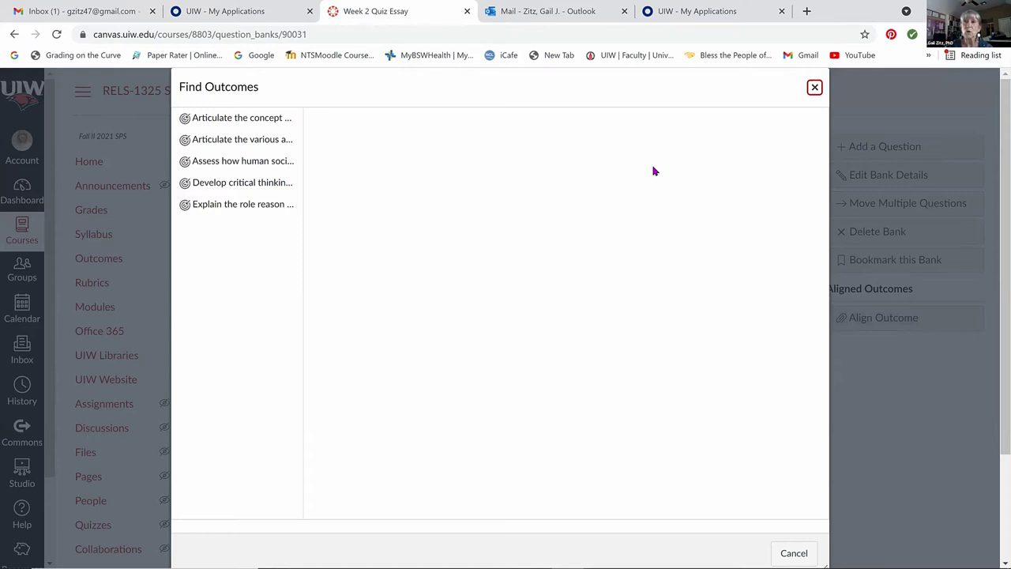
{"action": "left_click", "coordinate": [241, 207]}
{"action": "left_click", "coordinate": [797, 556]}
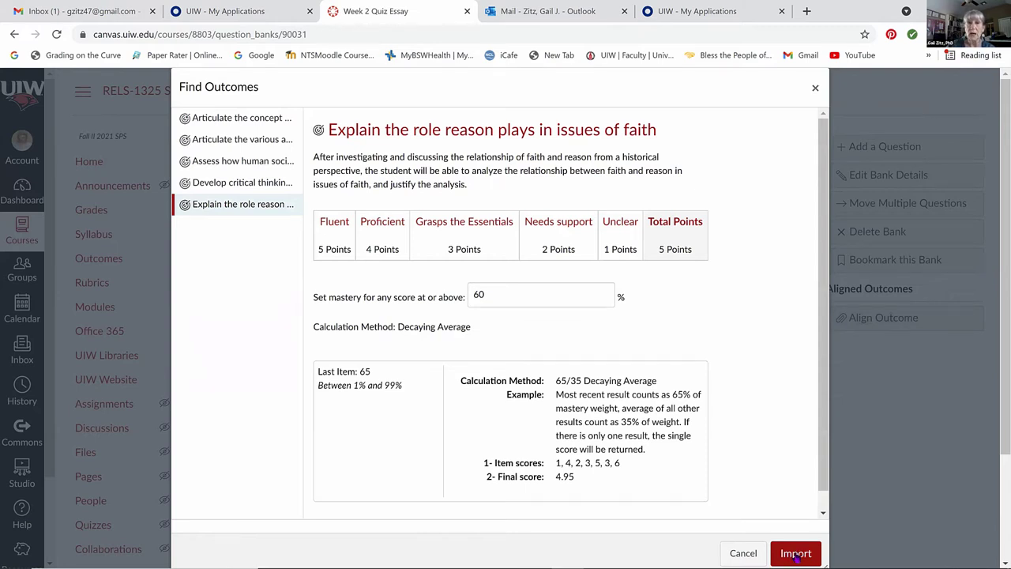
{"action": "left_click", "coordinate": [815, 88]}
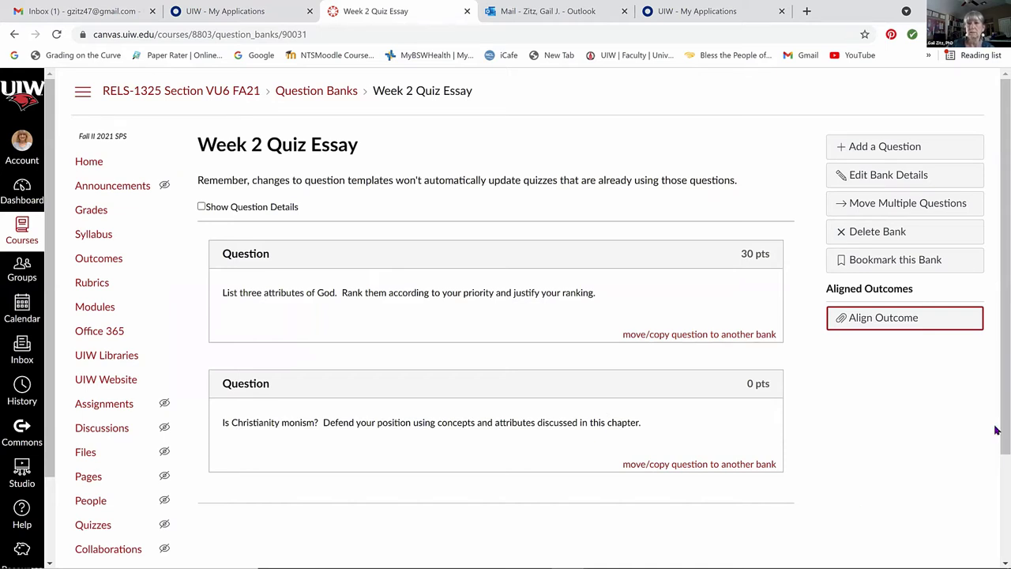
Step: Leave the question bank for the course's Rubrics page and collapse its help sidebar
{"action": "scroll", "coordinate": [998, 482], "scroll_direction": "down", "scroll_amount": 1}
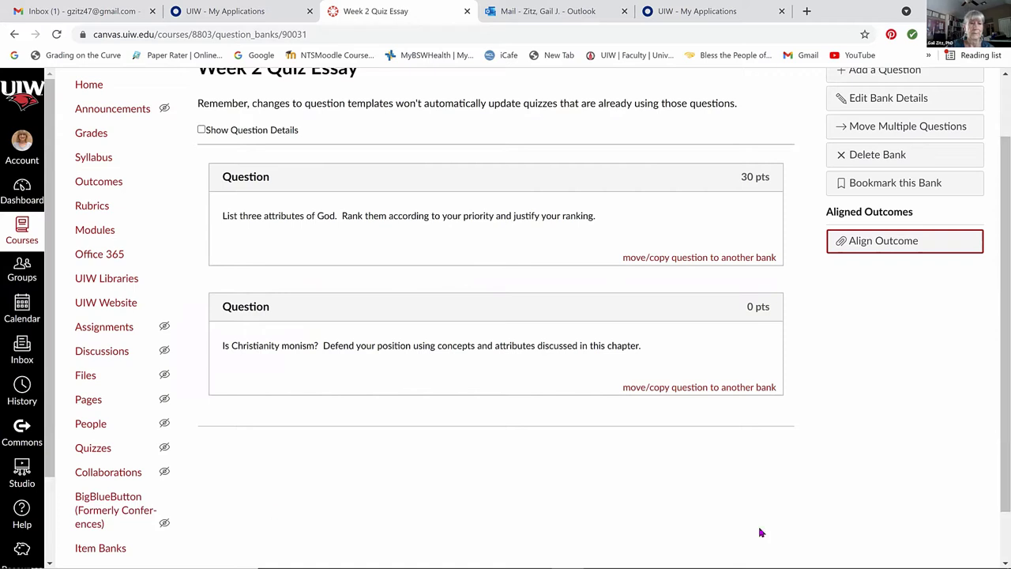
{"action": "left_click", "coordinate": [90, 450]}
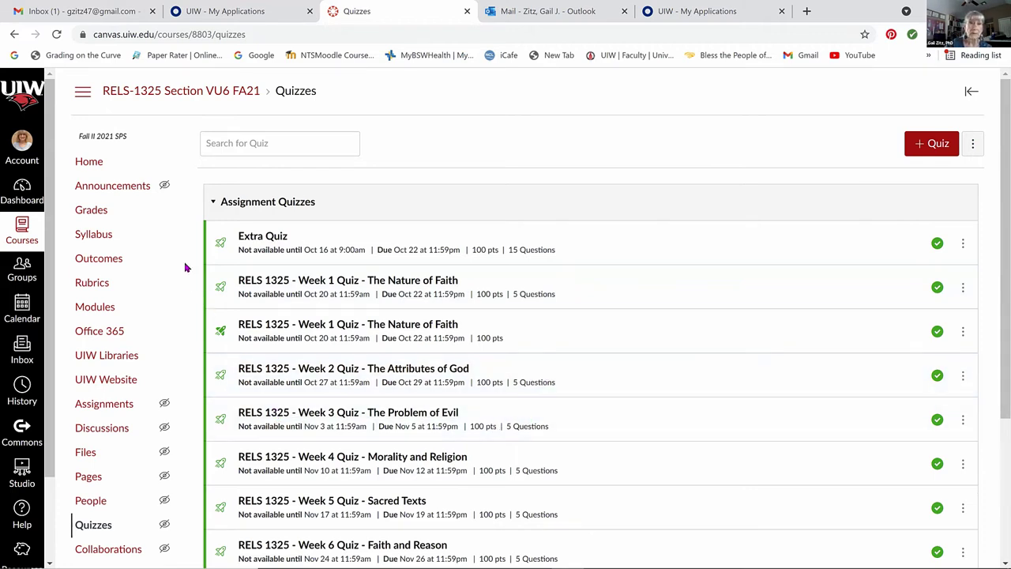
{"action": "left_click", "coordinate": [91, 286]}
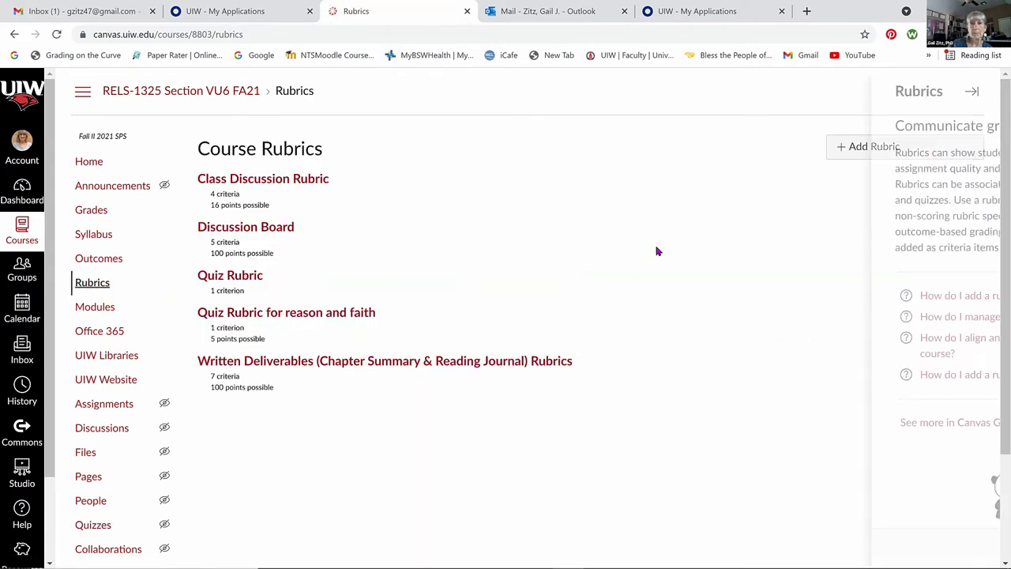
{"action": "left_click", "coordinate": [977, 91]}
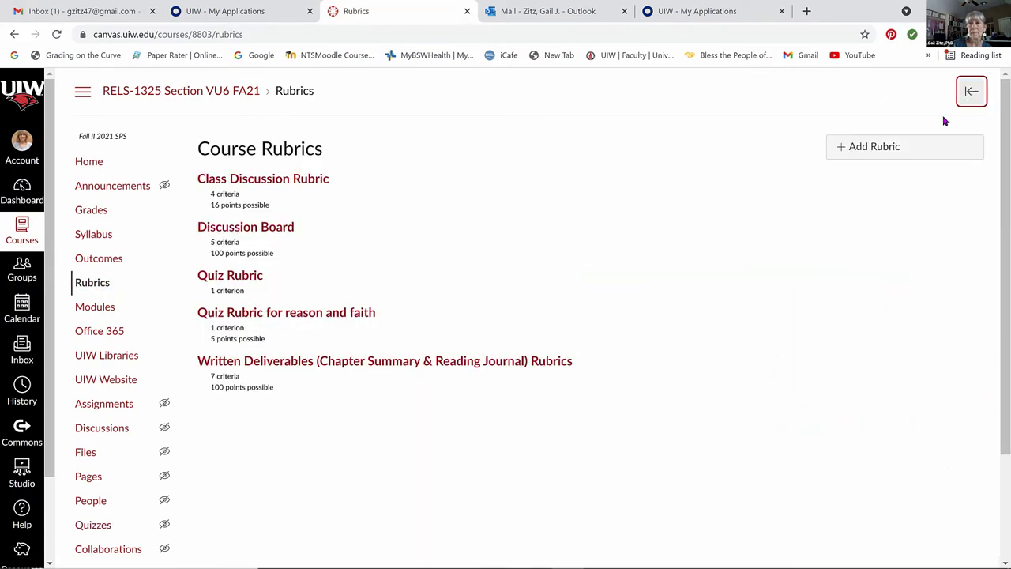
Step: Start a new course rubric and import the outcome Explain the role reason plays in issues of faith as a scoring criterion
{"action": "left_click", "coordinate": [860, 149]}
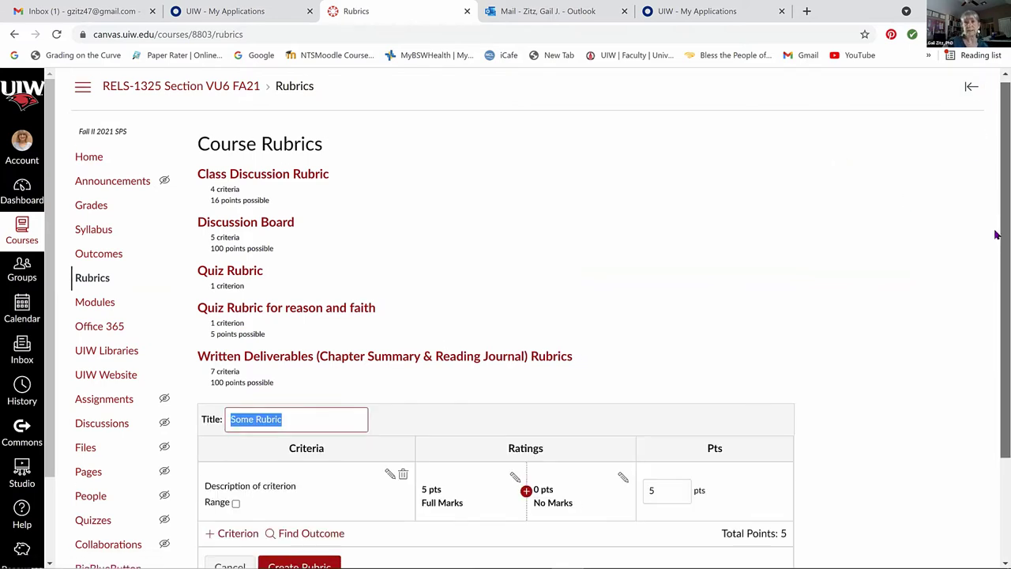
{"action": "scroll", "coordinate": [995, 237], "scroll_direction": "down", "scroll_amount": 2}
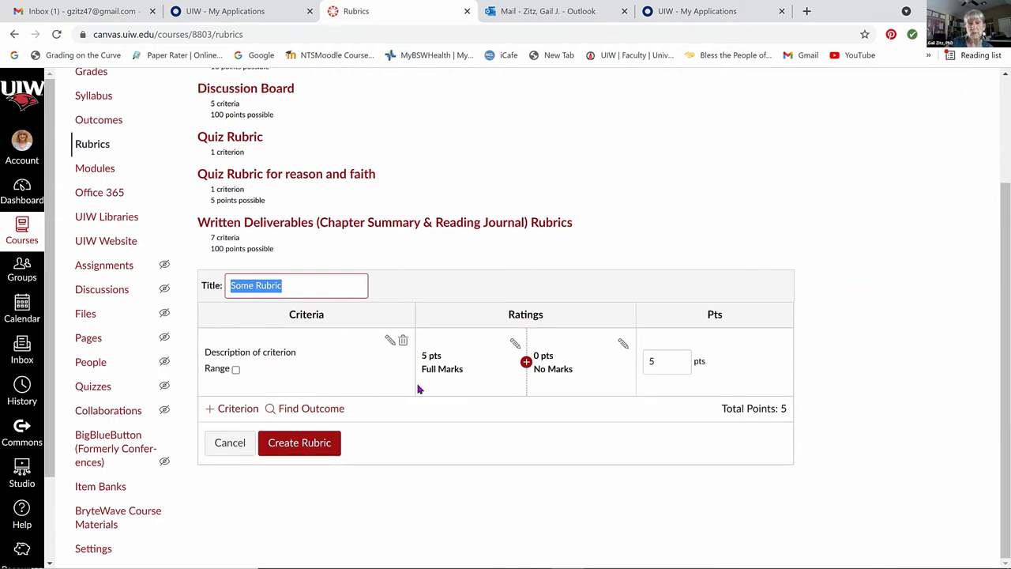
{"action": "left_click", "coordinate": [305, 409]}
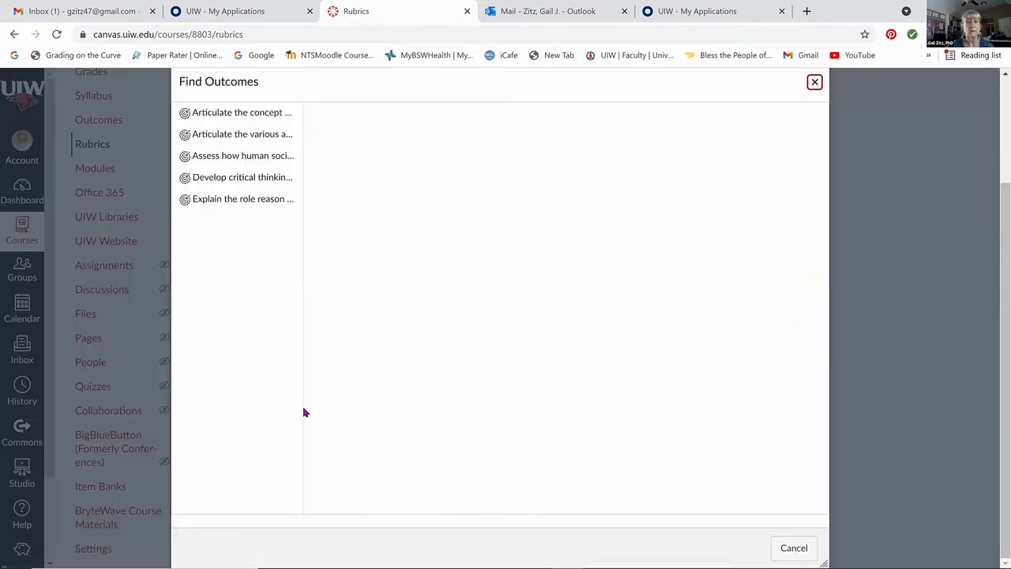
{"action": "left_click", "coordinate": [223, 200]}
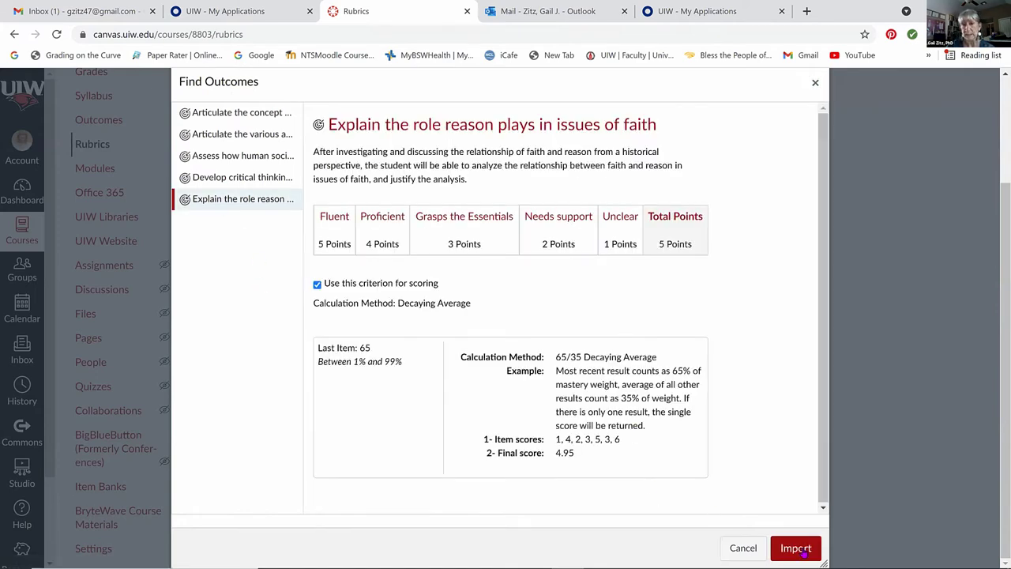
{"action": "left_click", "coordinate": [798, 548]}
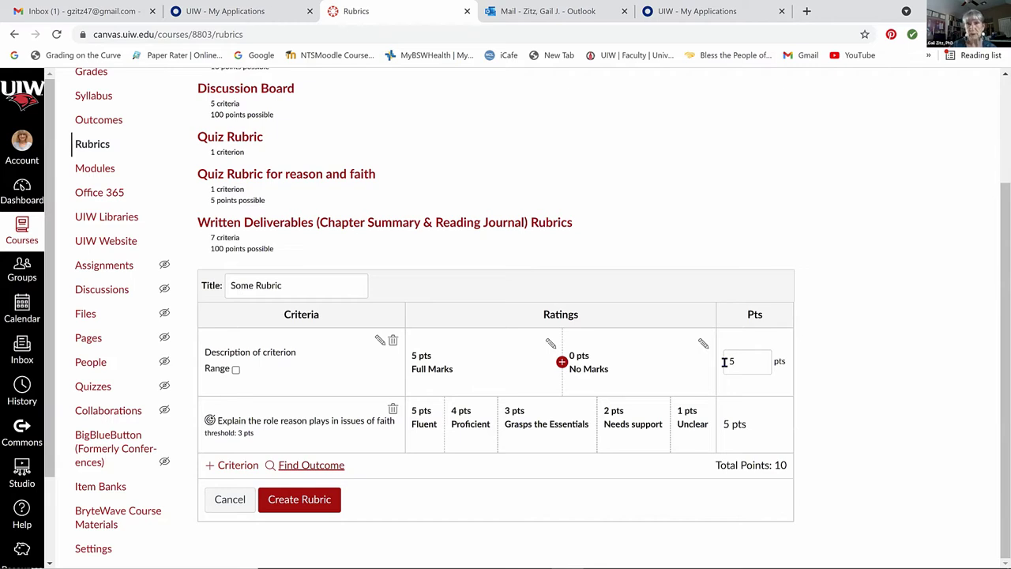
Step: Delete the rubric's default description criterion, title the rubric quiz rubric 2, and create it
{"action": "left_click", "coordinate": [393, 341]}
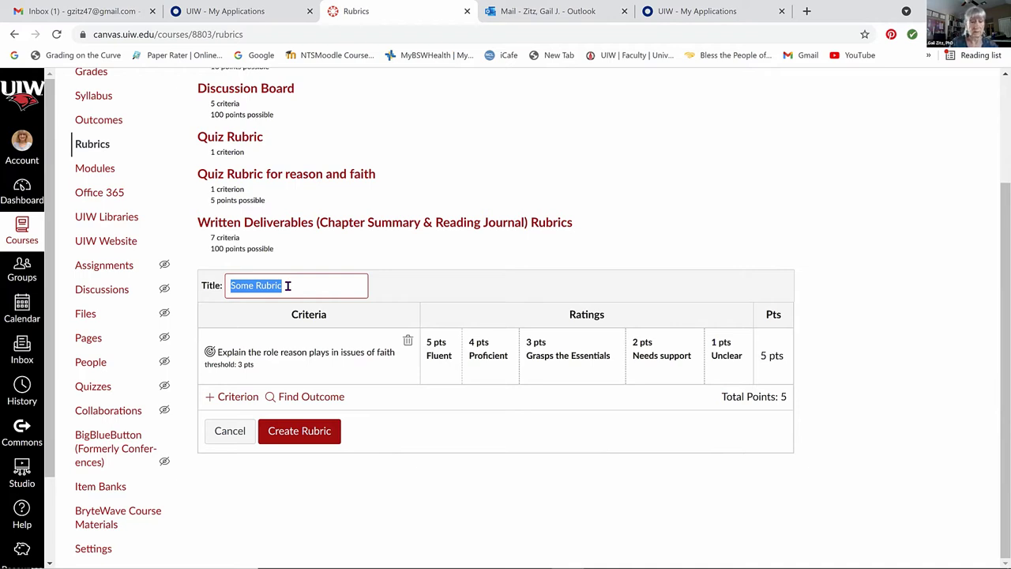
{"action": "type", "text": "q"}
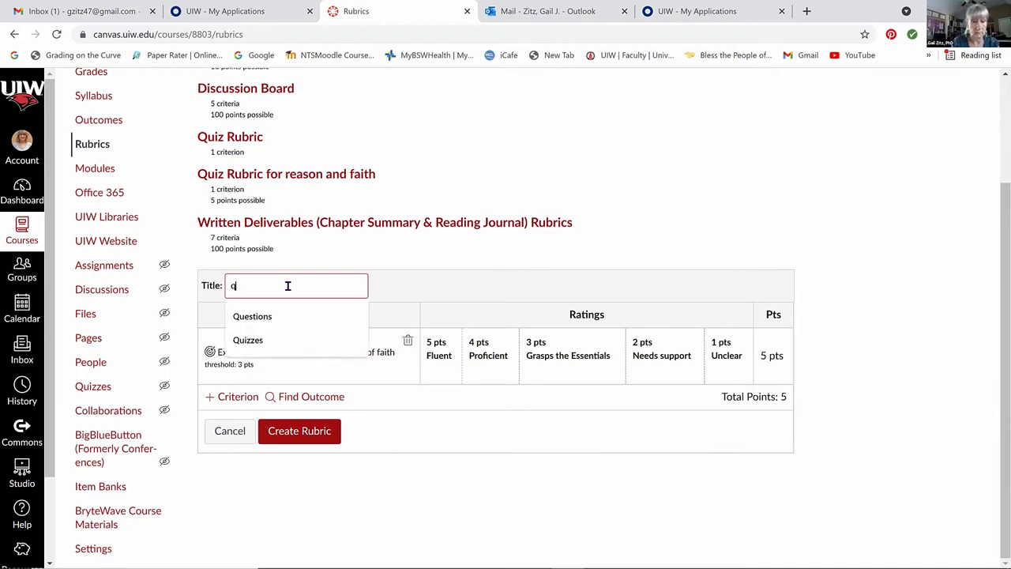
{"action": "type", "text": "uiz rubric 2"}
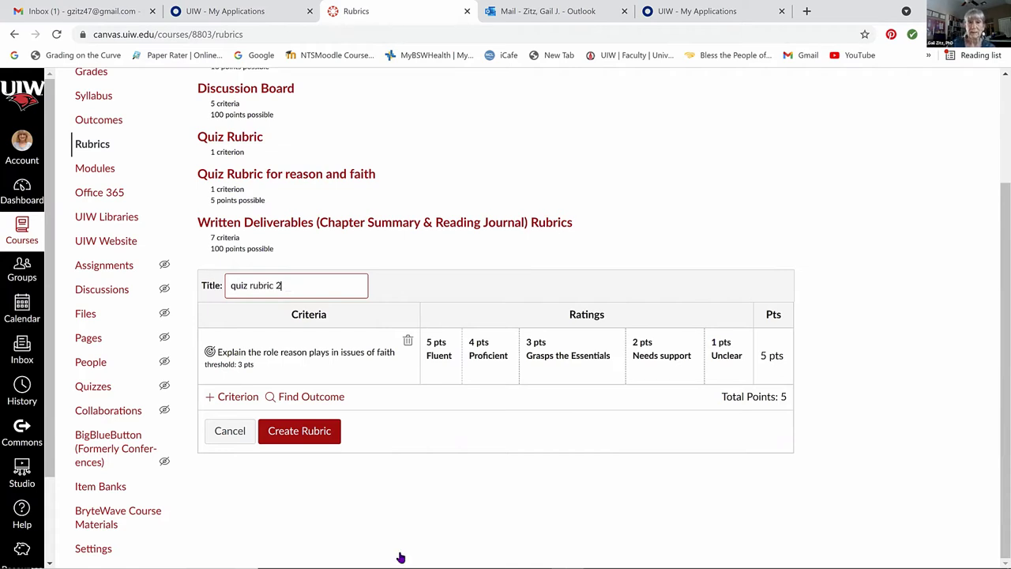
{"action": "left_click", "coordinate": [311, 440]}
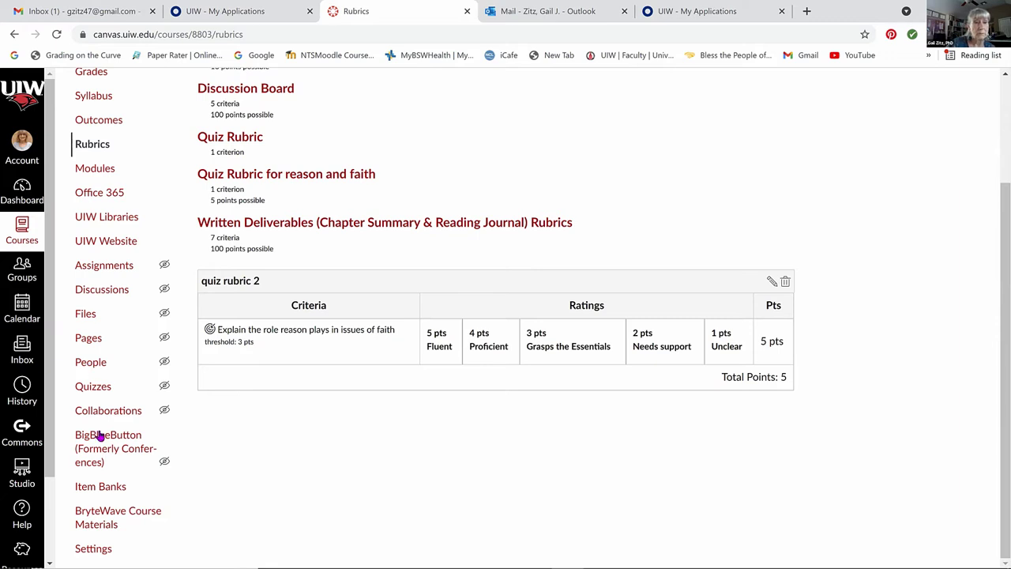
Step: Go to the course quizzes and open RELS 1325 - Week 2 Quiz - The Attributes of God for editing
{"action": "left_click", "coordinate": [92, 386]}
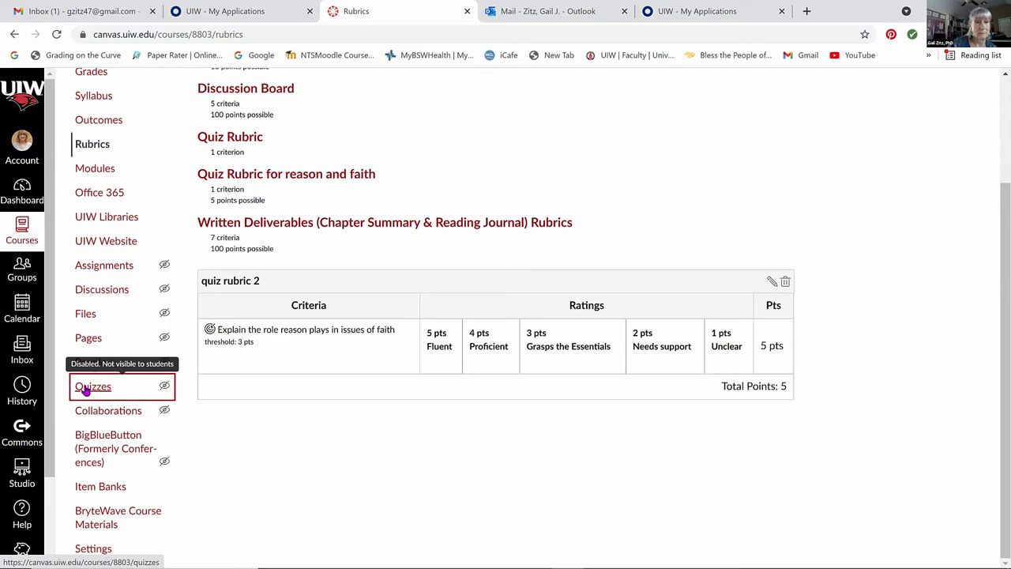
{"action": "left_click", "coordinate": [87, 390]}
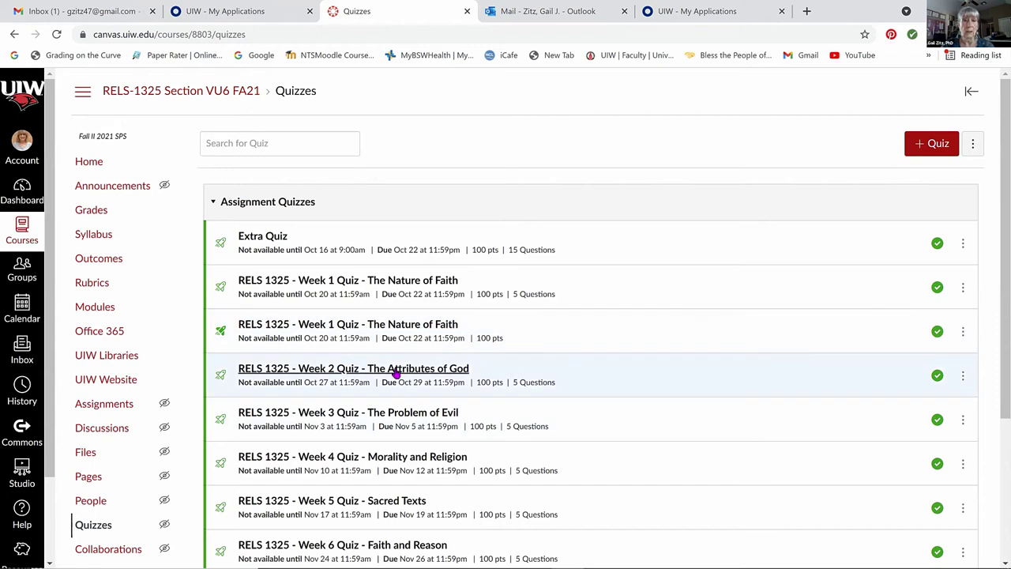
{"action": "left_click", "coordinate": [395, 374]}
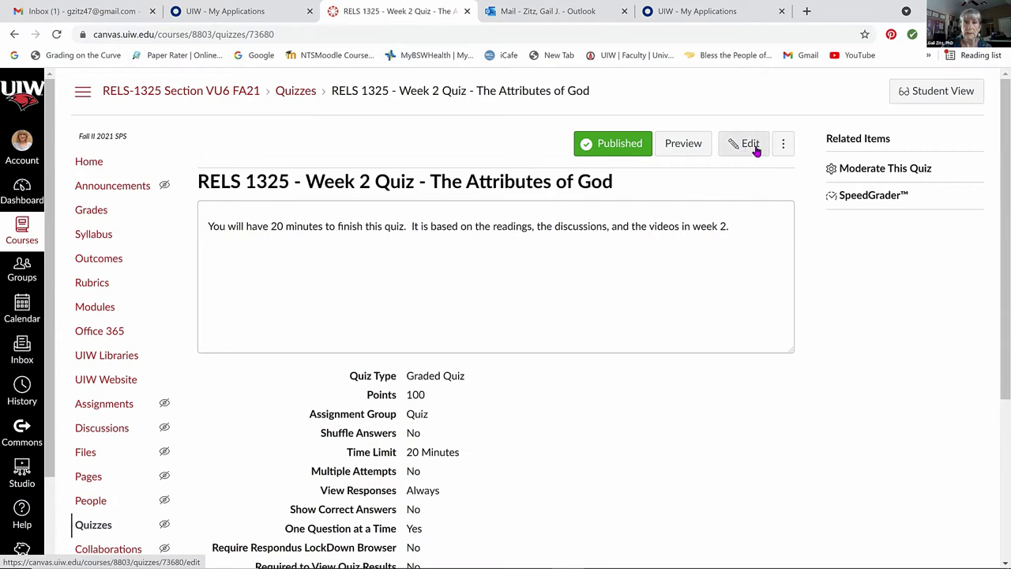
{"action": "left_click", "coordinate": [784, 146]}
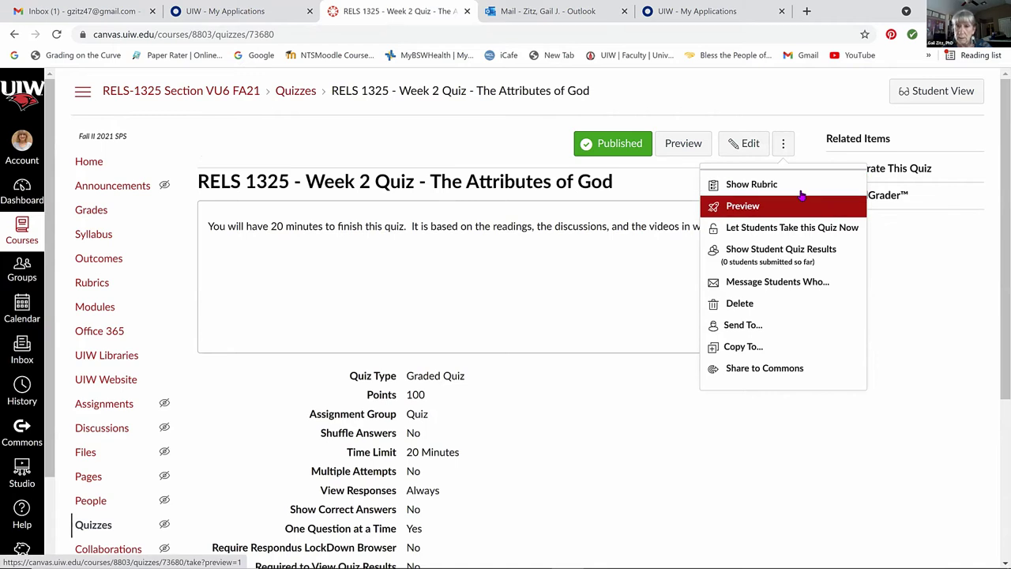
{"action": "left_click", "coordinate": [923, 328]}
{"action": "left_click", "coordinate": [736, 145]}
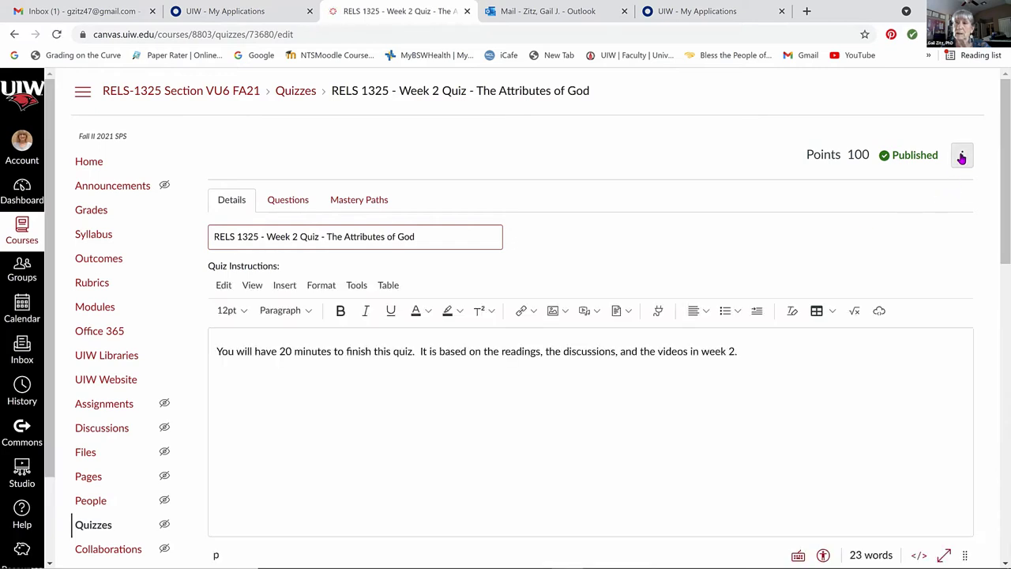
Step: Show the rubric attached to the Week 2 quiz, review its criterion and ratings, and close the rubric details
{"action": "left_click", "coordinate": [962, 156]}
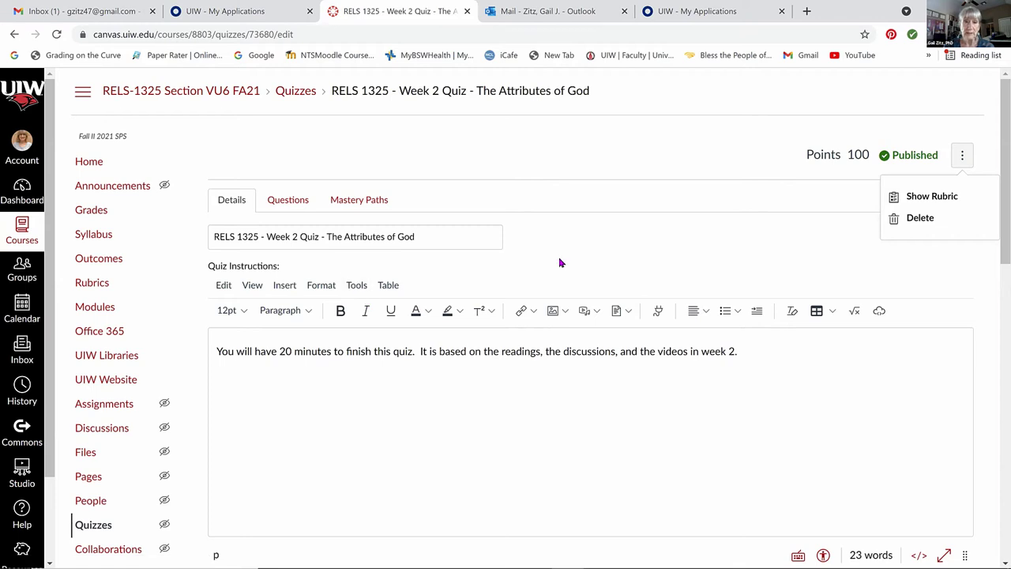
{"action": "left_click", "coordinate": [937, 201]}
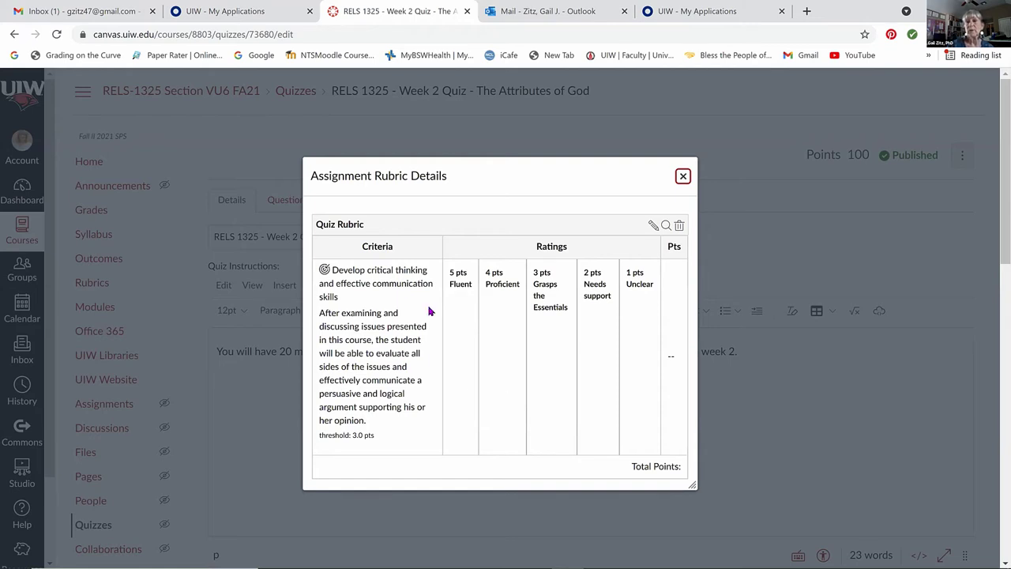
{"action": "left_click", "coordinate": [682, 176]}
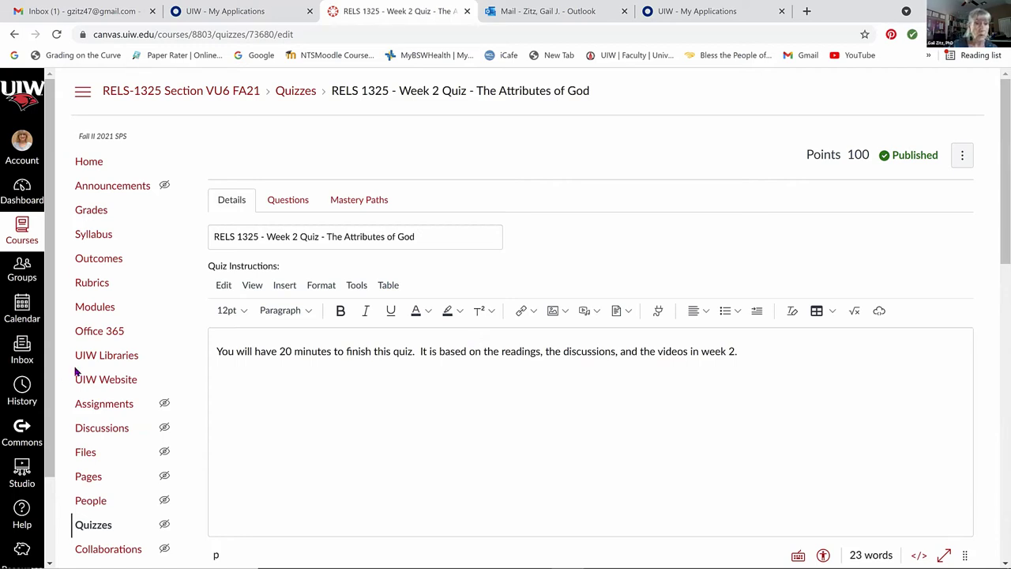
Step: Go to Outcomes and view the aligned items and artifacts for Articulate the concept of morality and its role in religious traditions
{"action": "left_click", "coordinate": [95, 260]}
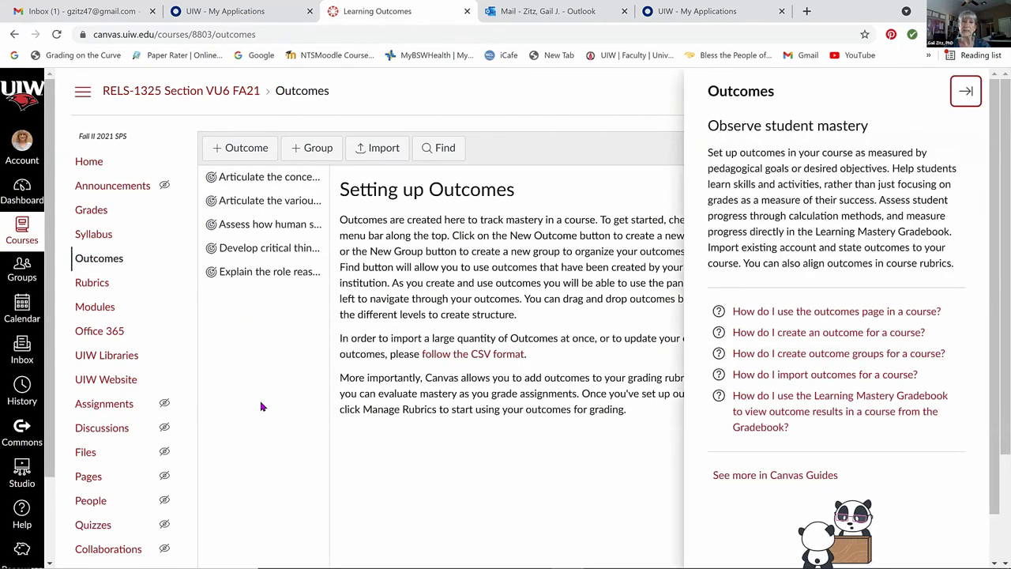
{"action": "left_click", "coordinate": [273, 177]}
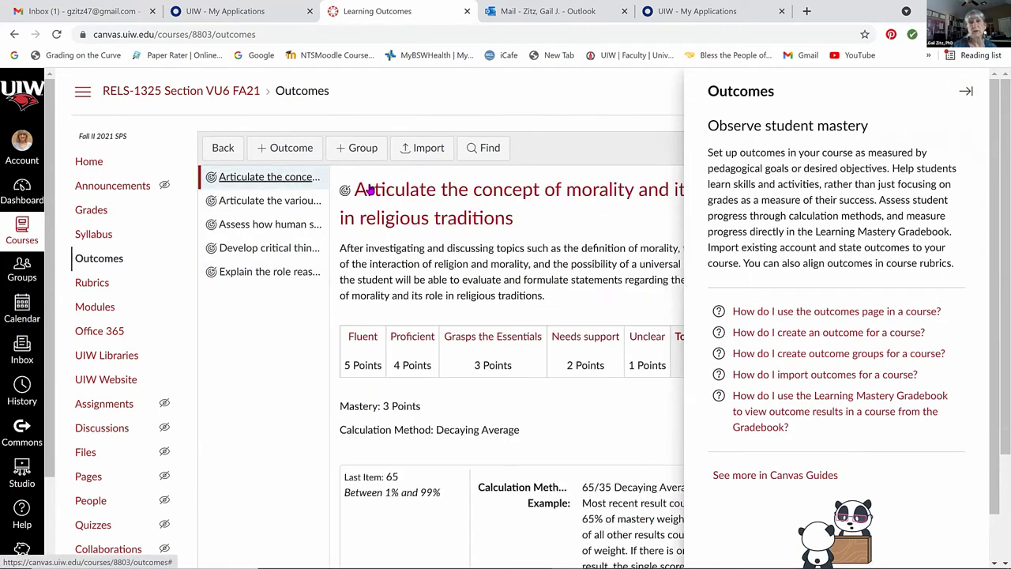
{"action": "left_click", "coordinate": [964, 93]}
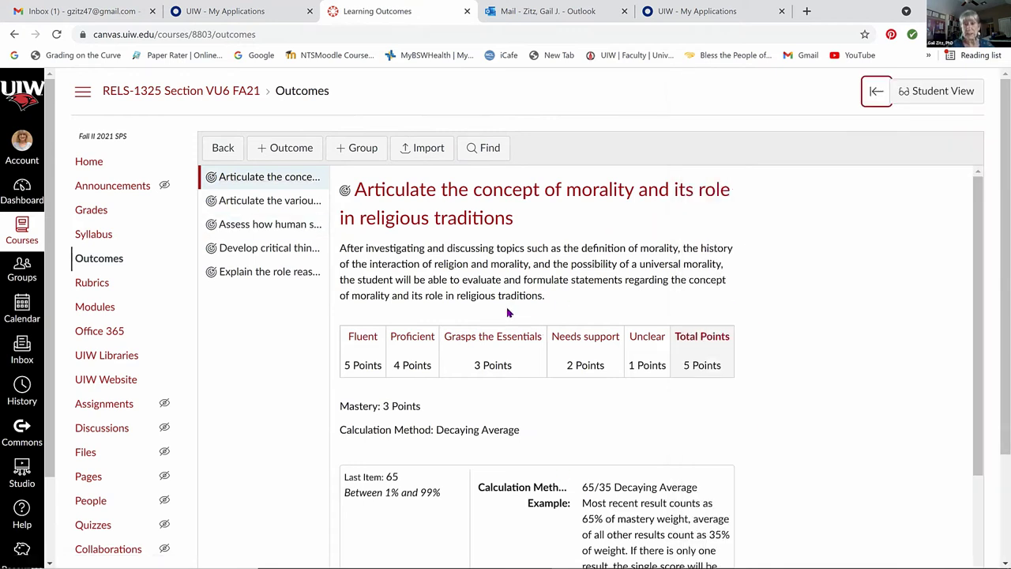
{"action": "left_click", "coordinate": [448, 195]}
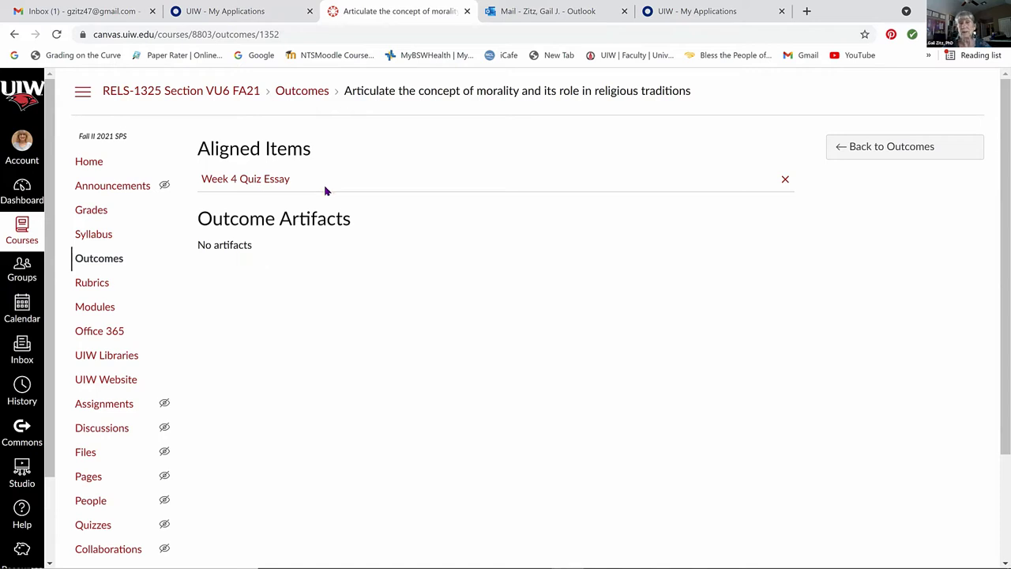
Step: Return to the outcomes list and view the aligned items for Develop critical thinking and effective communication skills
{"action": "left_click", "coordinate": [92, 265]}
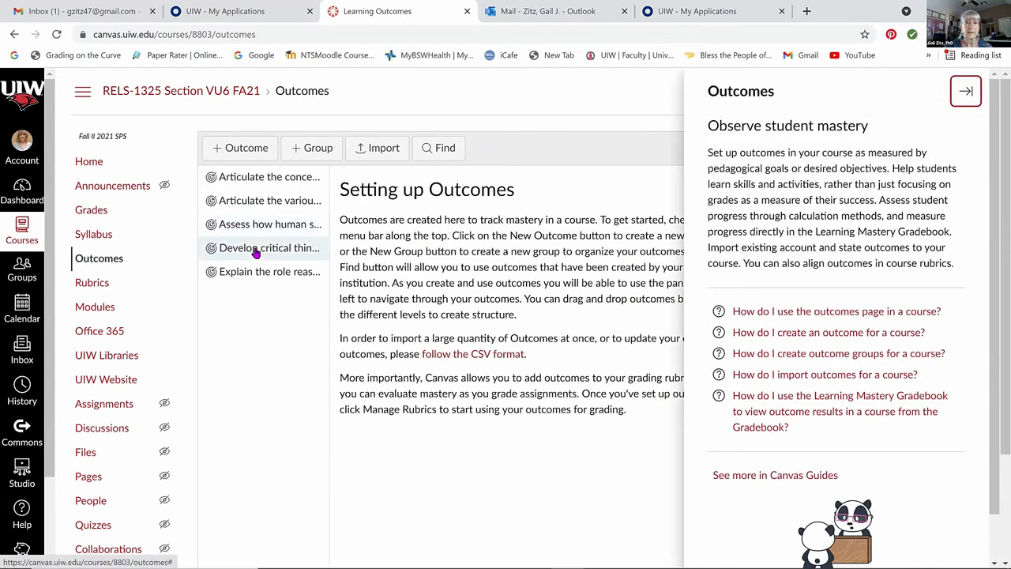
{"action": "left_click", "coordinate": [281, 249]}
{"action": "left_click", "coordinate": [356, 223]}
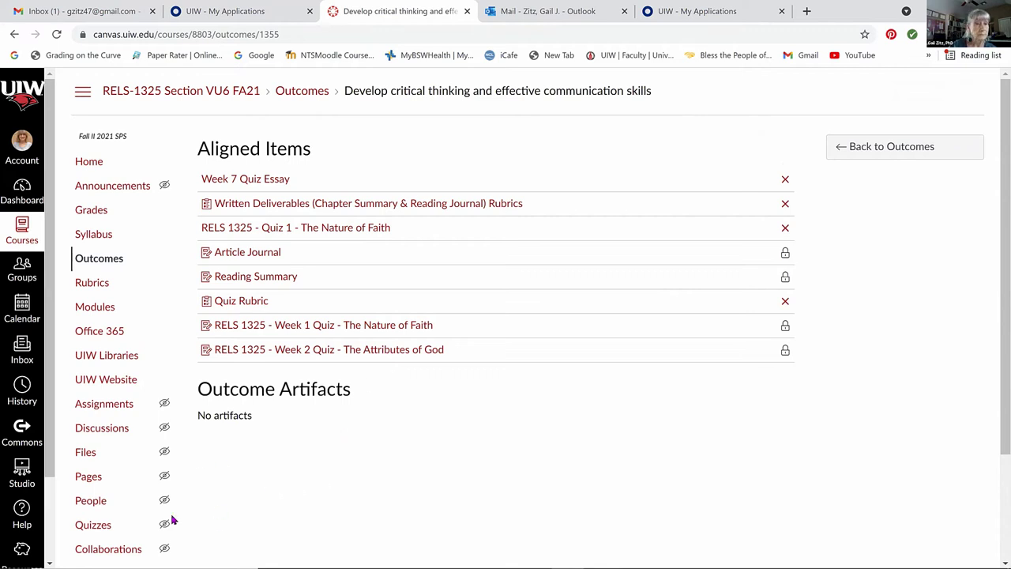
Step: Reopen the Week 2 quiz on The Attributes of God for editing and review its question groups and mastery paths
{"action": "left_click", "coordinate": [83, 526]}
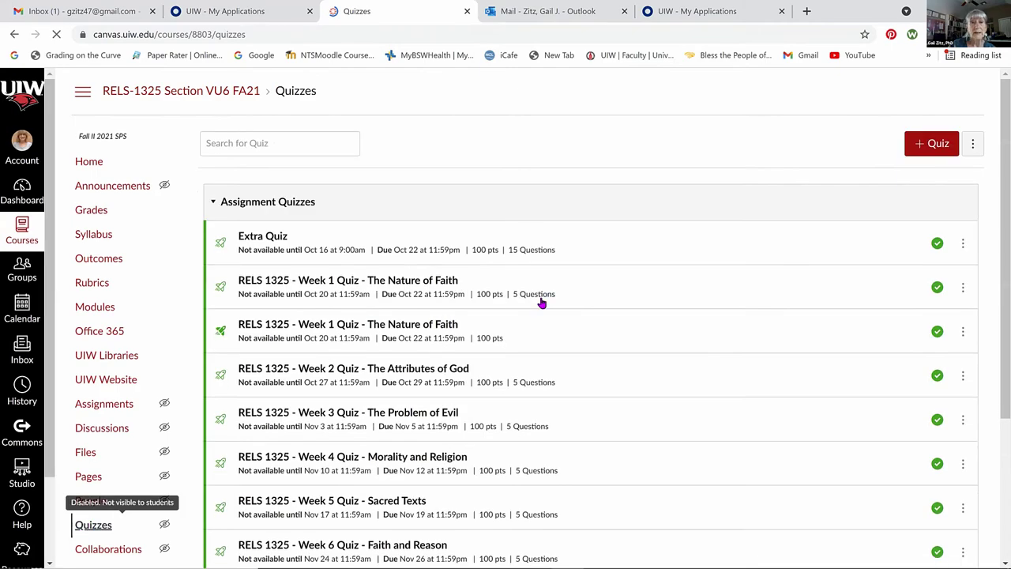
{"action": "left_click", "coordinate": [317, 369]}
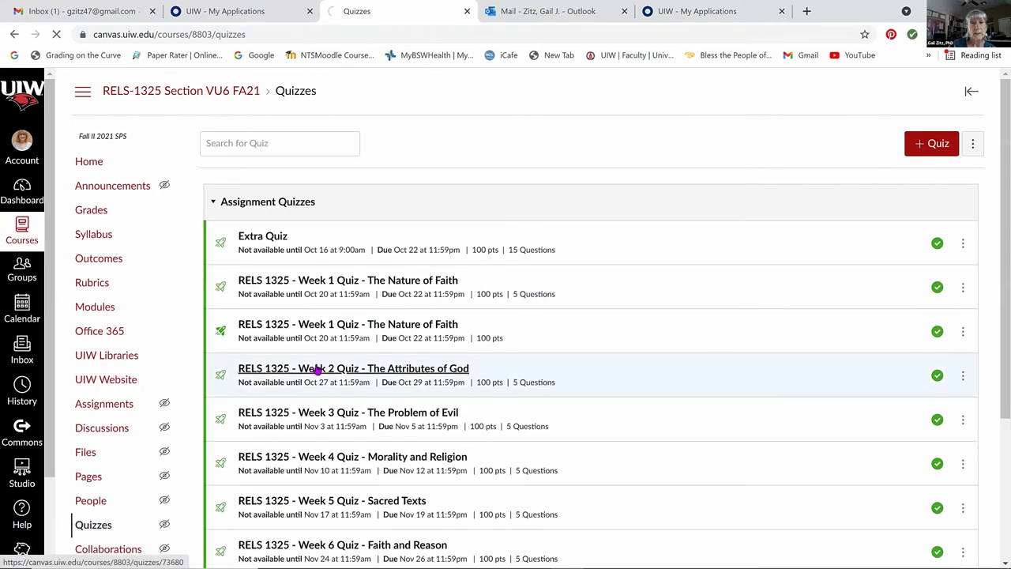
{"action": "left_click", "coordinate": [744, 144]}
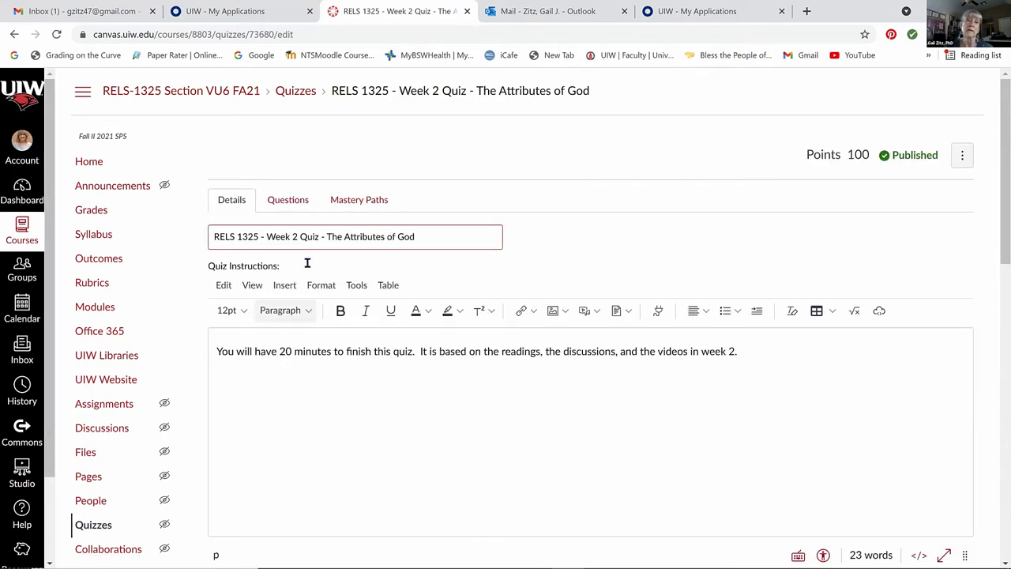
{"action": "left_click", "coordinate": [289, 200]}
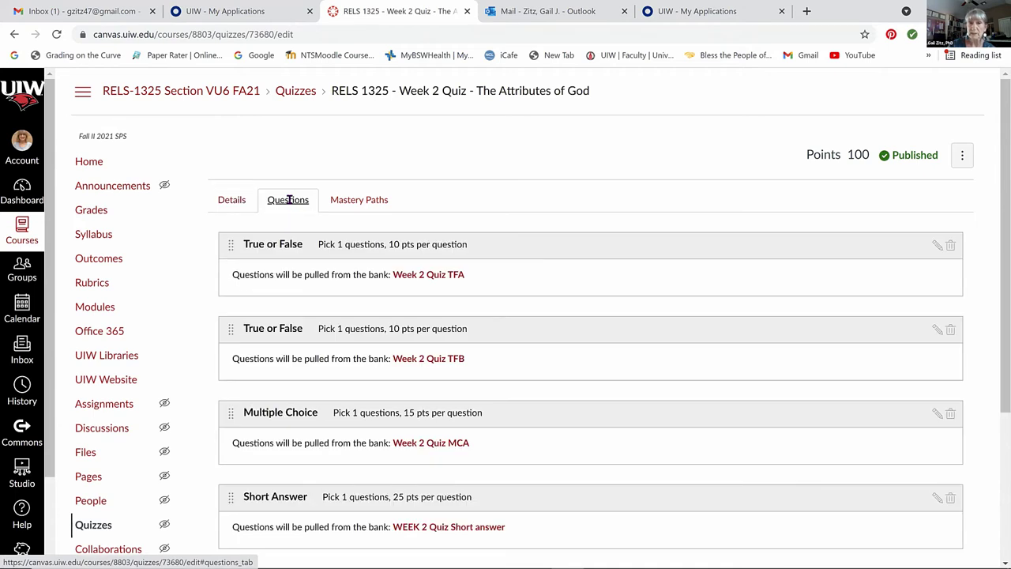
{"action": "left_click", "coordinate": [372, 200]}
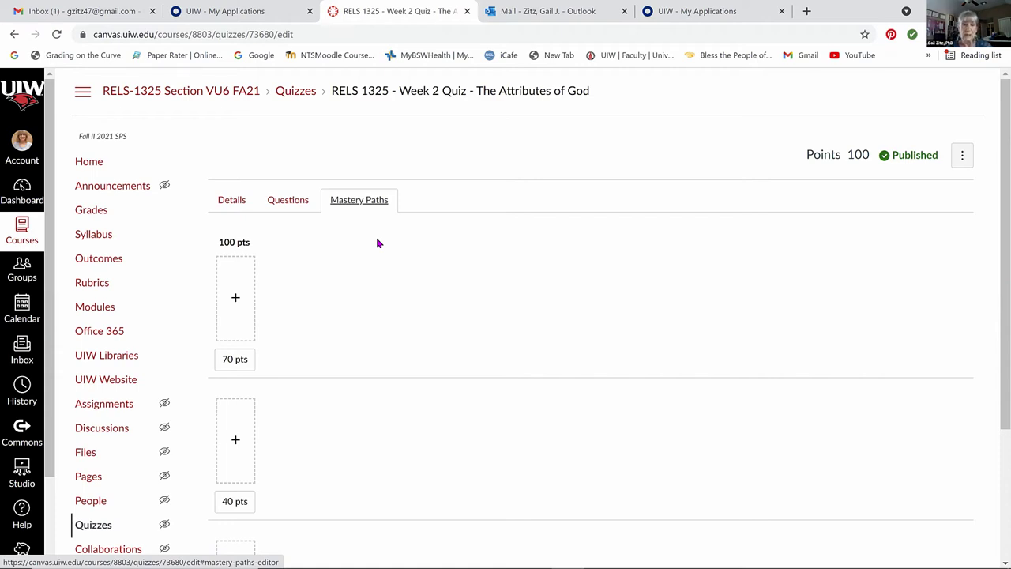
Step: Open the course grades, switch from Learning Mastery to the Gradebook and back, and examine the outcome columns
{"action": "left_click", "coordinate": [91, 211]}
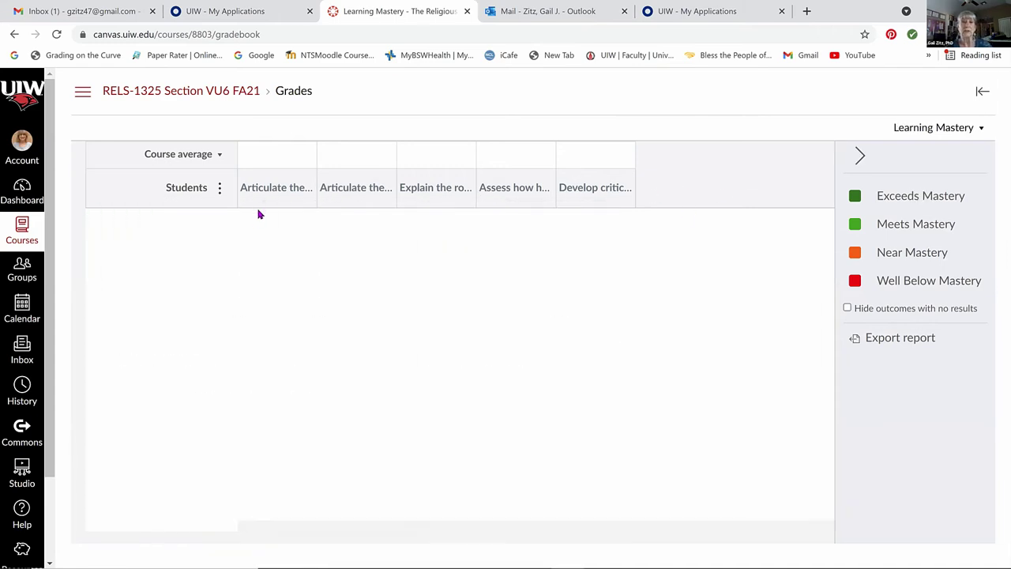
{"action": "mouse_move", "coordinate": [262, 209]}
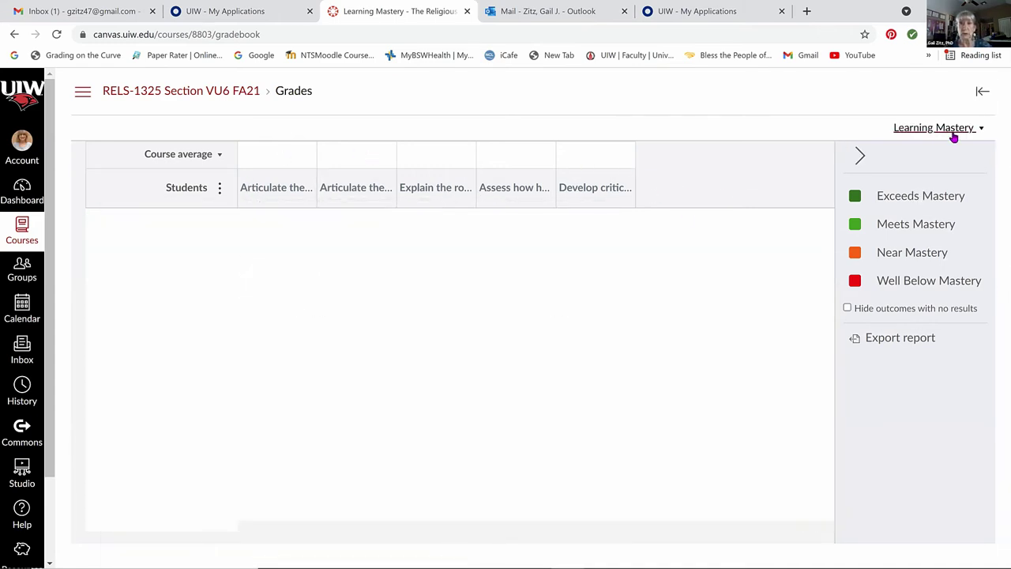
{"action": "left_click", "coordinate": [948, 132]}
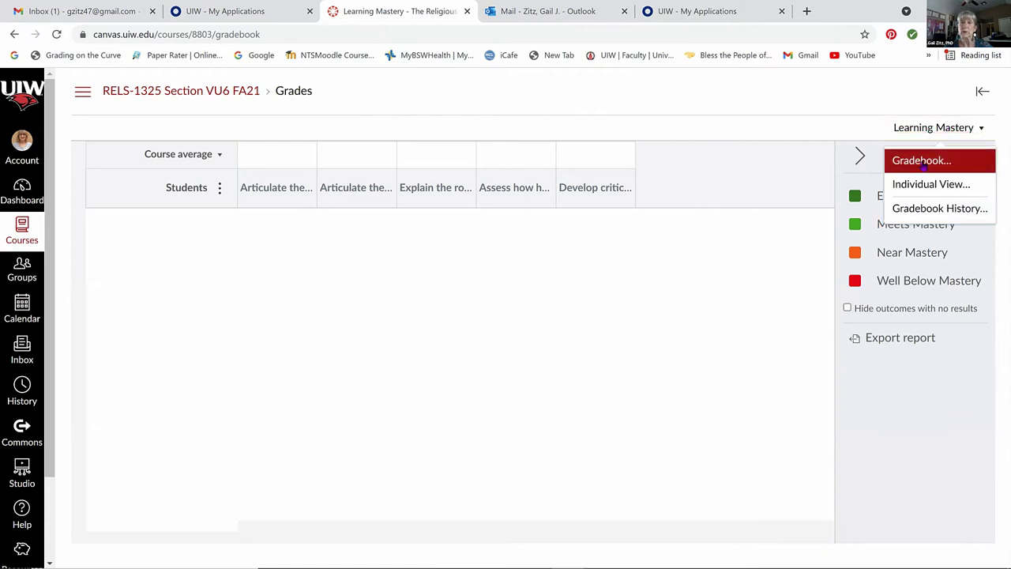
{"action": "left_click", "coordinate": [921, 162]}
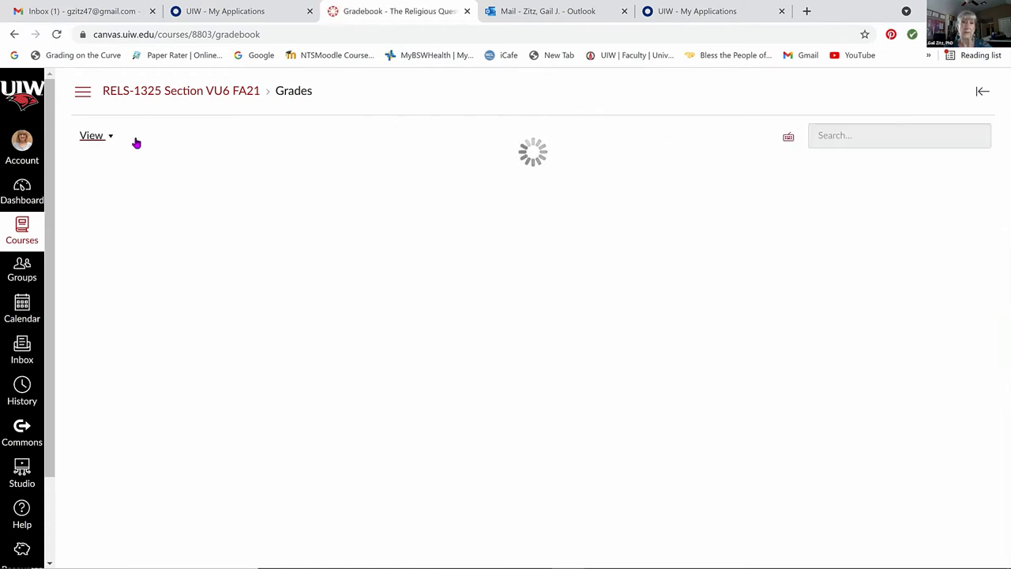
{"action": "left_click", "coordinate": [105, 137]}
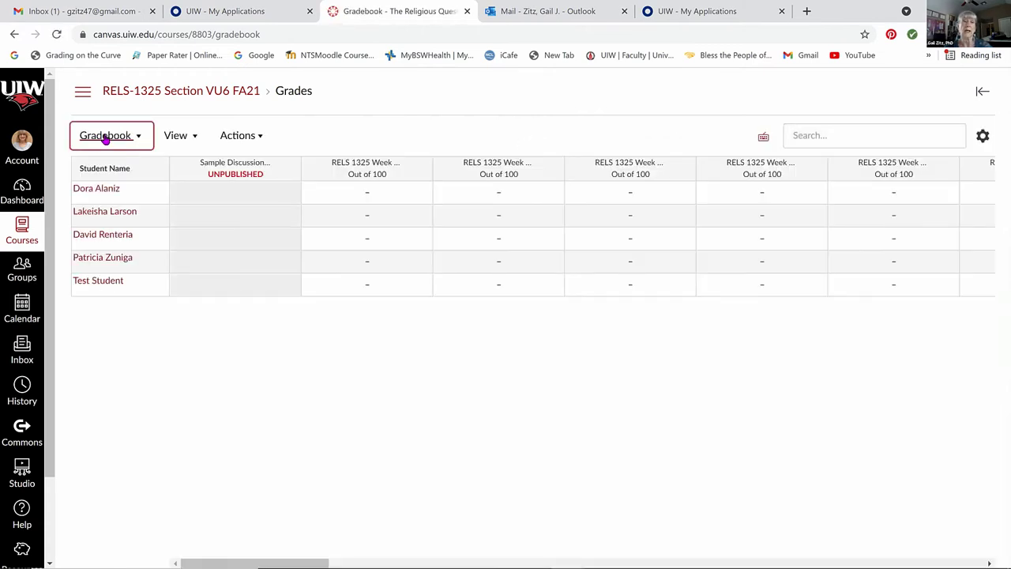
{"action": "left_click", "coordinate": [91, 169]}
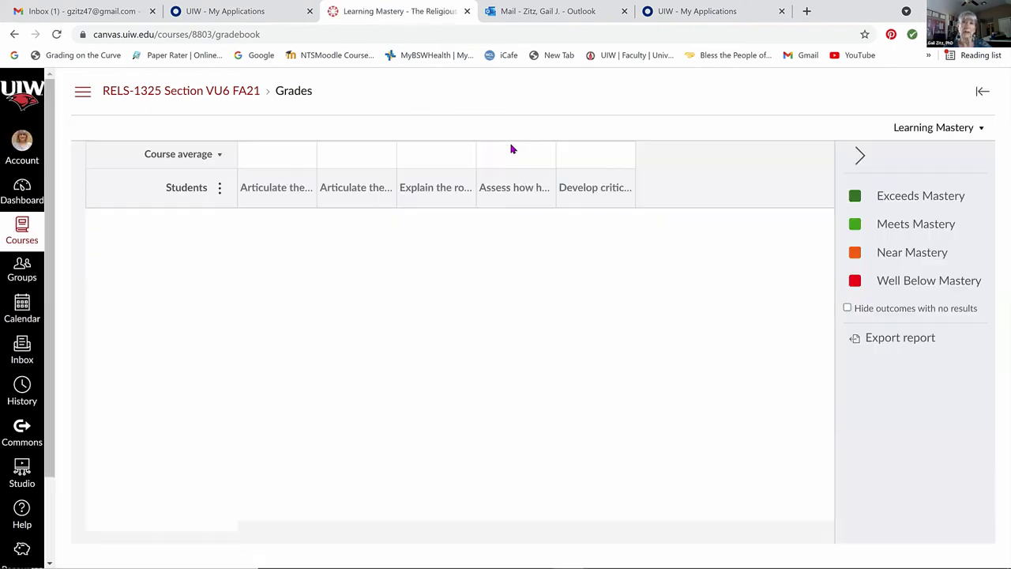
{"action": "mouse_move", "coordinate": [430, 187]}
{"action": "mouse_move", "coordinate": [363, 197]}
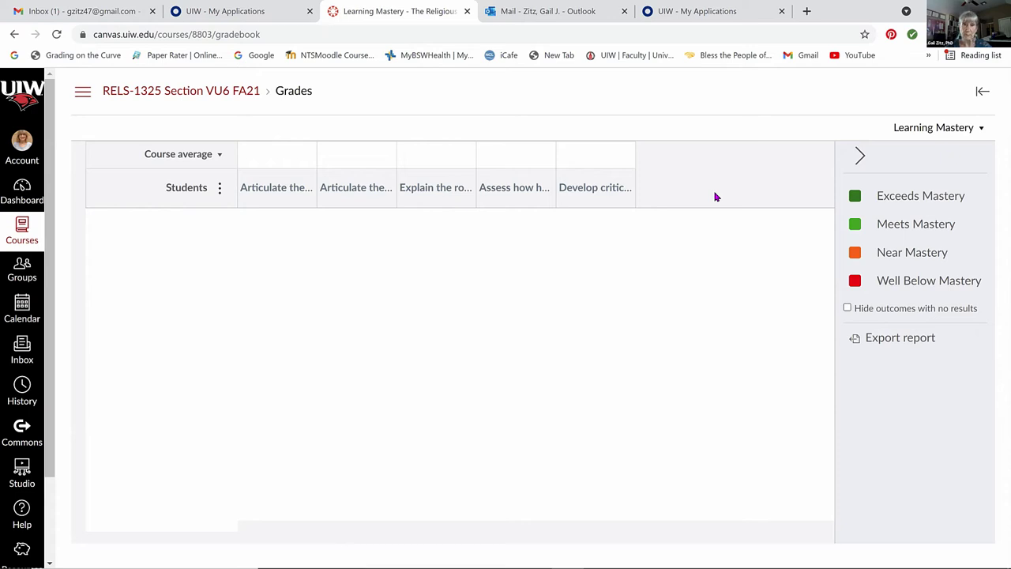
Step: Go to the course quizzes and migrate the published RELS 1325 - Week 2 Quiz - The Attributes of God
{"action": "left_click", "coordinate": [82, 93]}
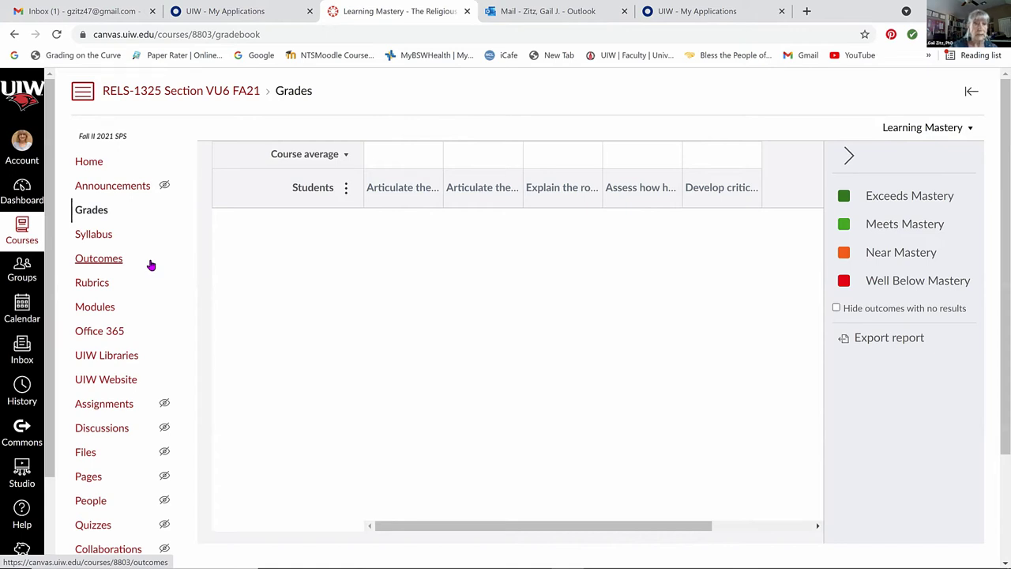
{"action": "left_click", "coordinate": [84, 526]}
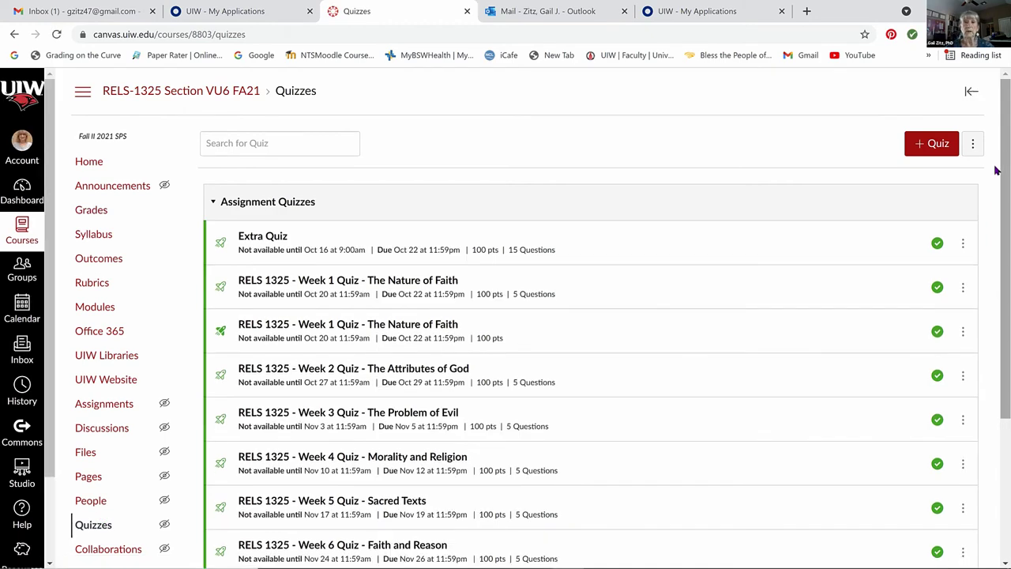
{"action": "scroll", "coordinate": [995, 232], "scroll_direction": "down", "scroll_amount": 2}
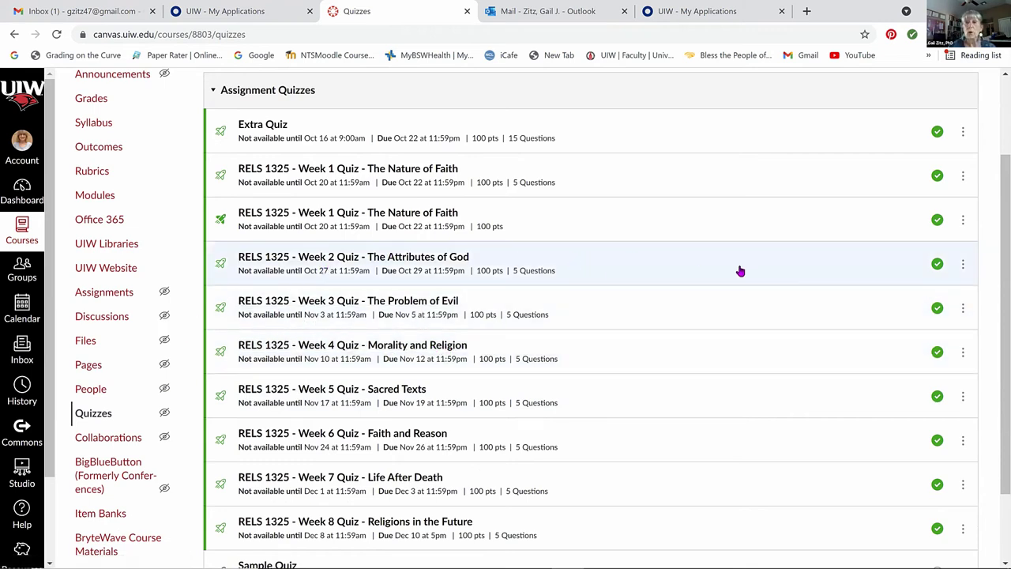
{"action": "left_click", "coordinate": [963, 266]}
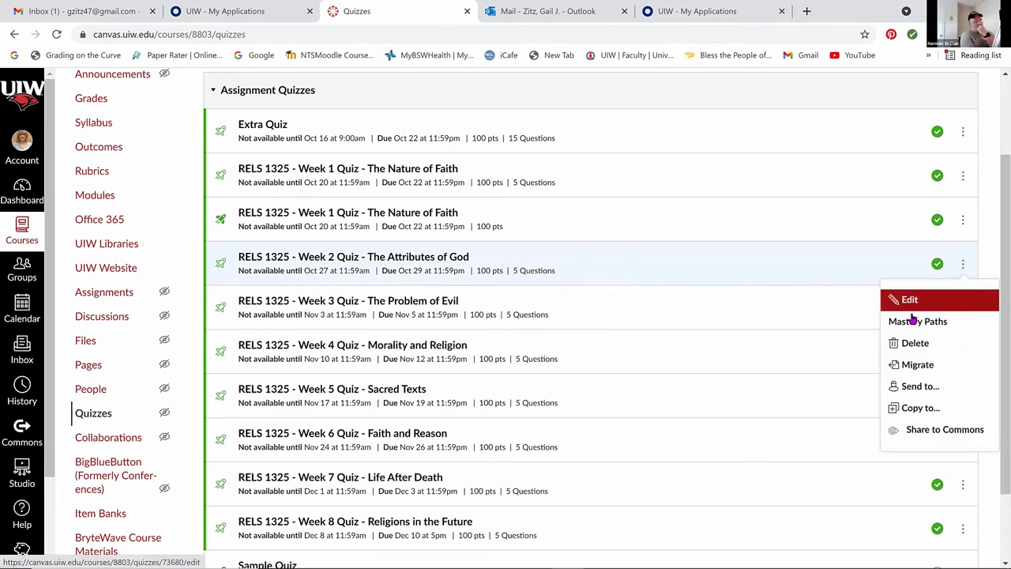
{"action": "left_click", "coordinate": [913, 367]}
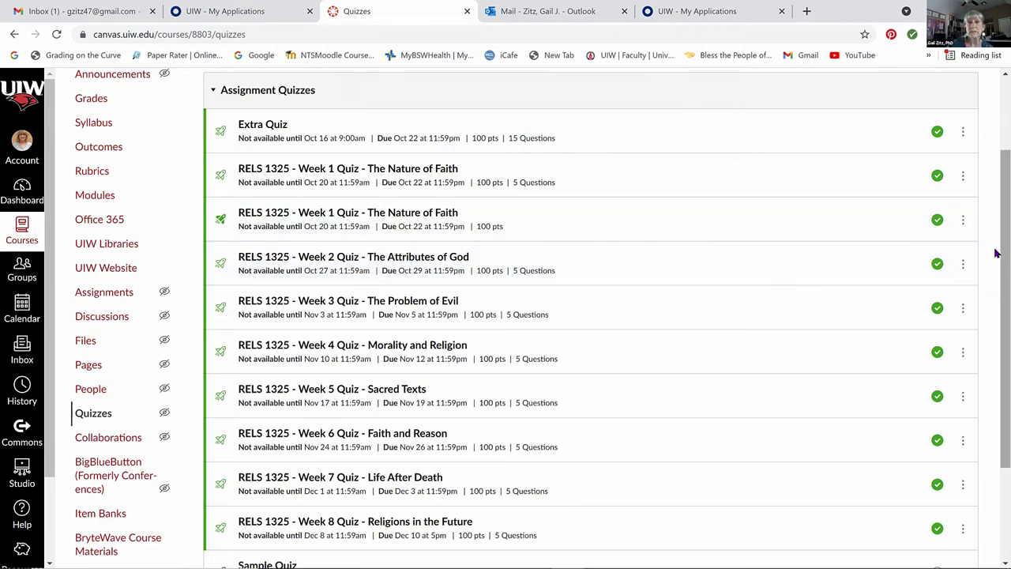
Step: Open the migrated, unpublished copy of the Week 2 quiz on The Attributes of God, review its details and enter its quiz builder
{"action": "left_click_drag", "start_coordinate": [997, 233], "coordinate": [995, 368]}
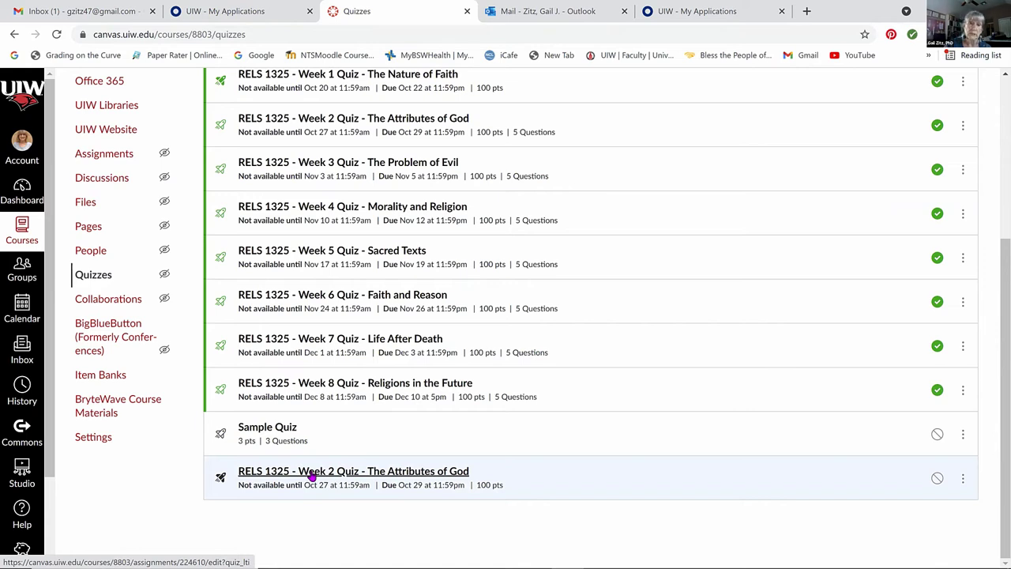
{"action": "left_click", "coordinate": [312, 474]}
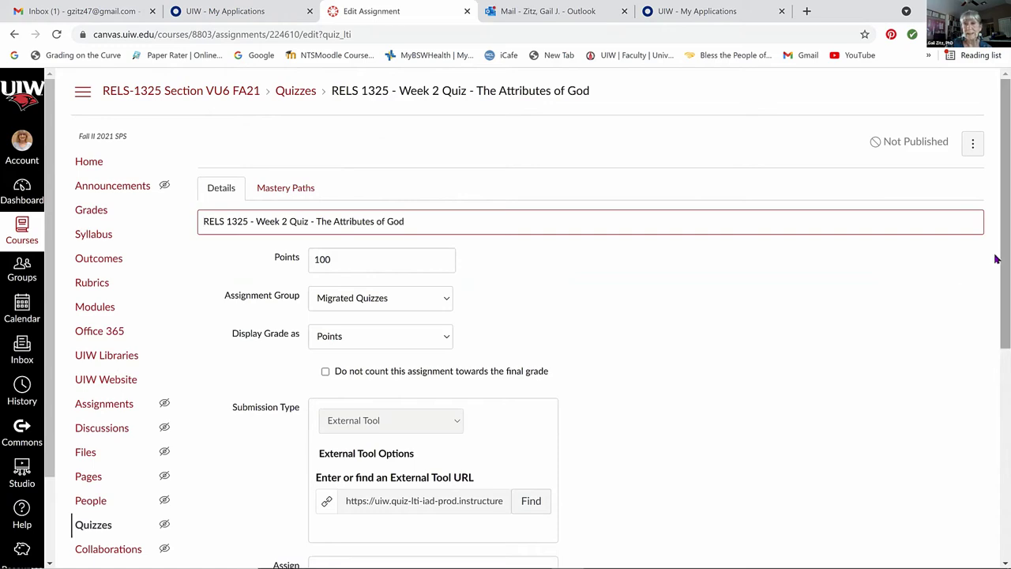
{"action": "left_click_drag", "start_coordinate": [1000, 300], "coordinate": [997, 401]}
{"action": "scroll", "coordinate": [997, 400], "scroll_direction": "down", "scroll_amount": 4}
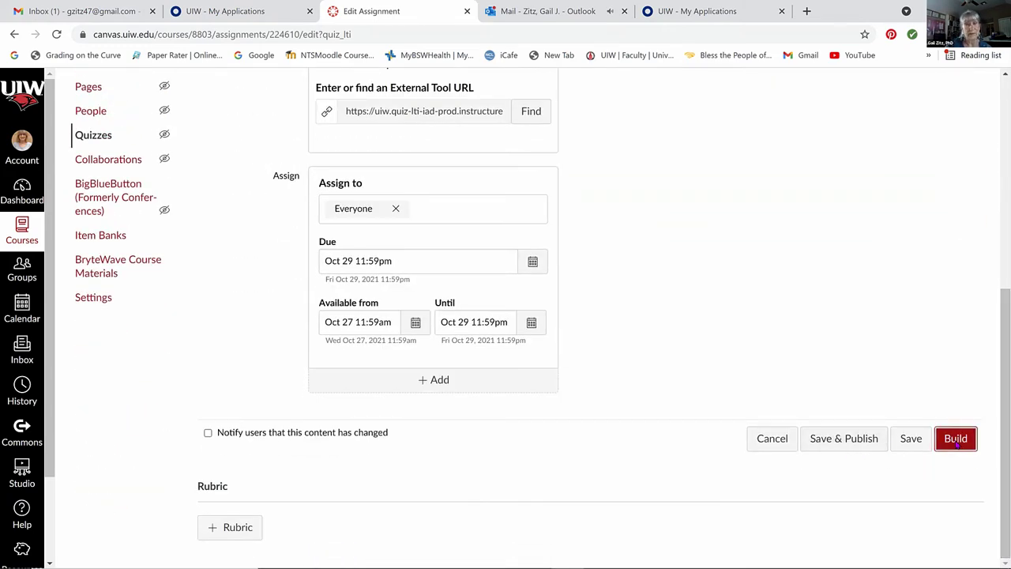
{"action": "left_click", "coordinate": [956, 442]}
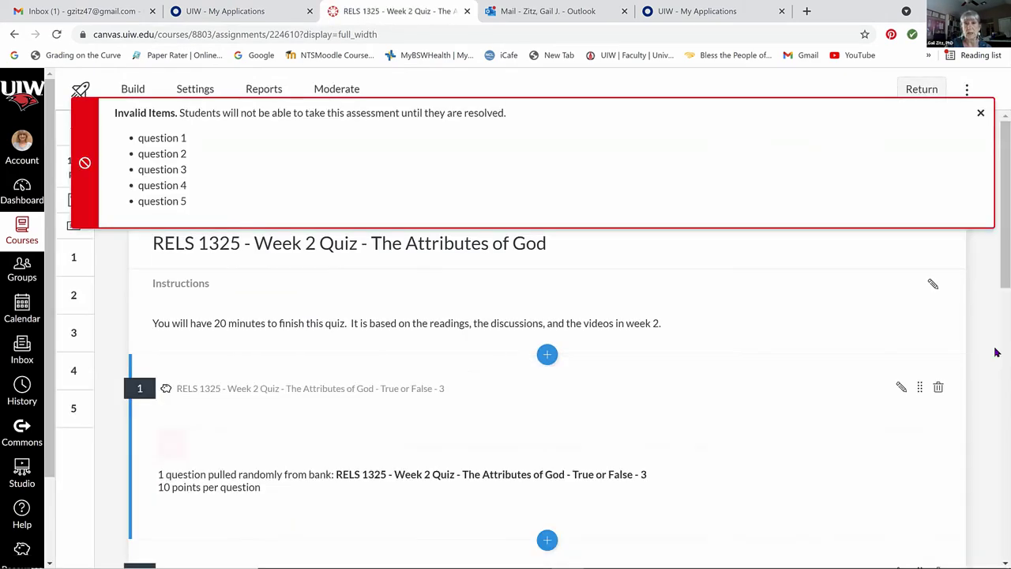
Step: Dismiss the invalid items notice, examine the five question bank entries in the migrated quiz and return to the quizzes list
{"action": "left_click_drag", "start_coordinate": [997, 278], "coordinate": [996, 126]}
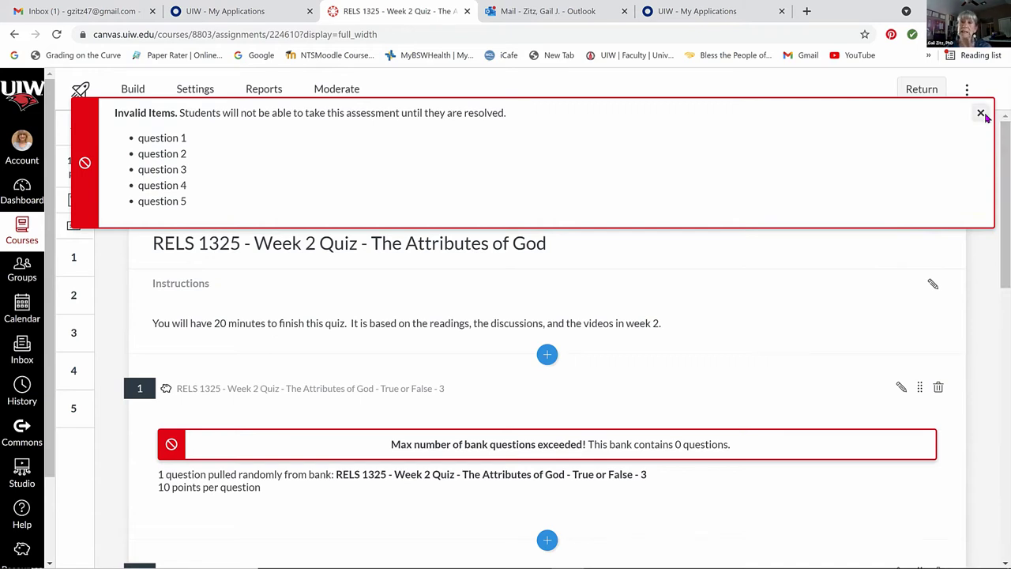
{"action": "left_click", "coordinate": [979, 115]}
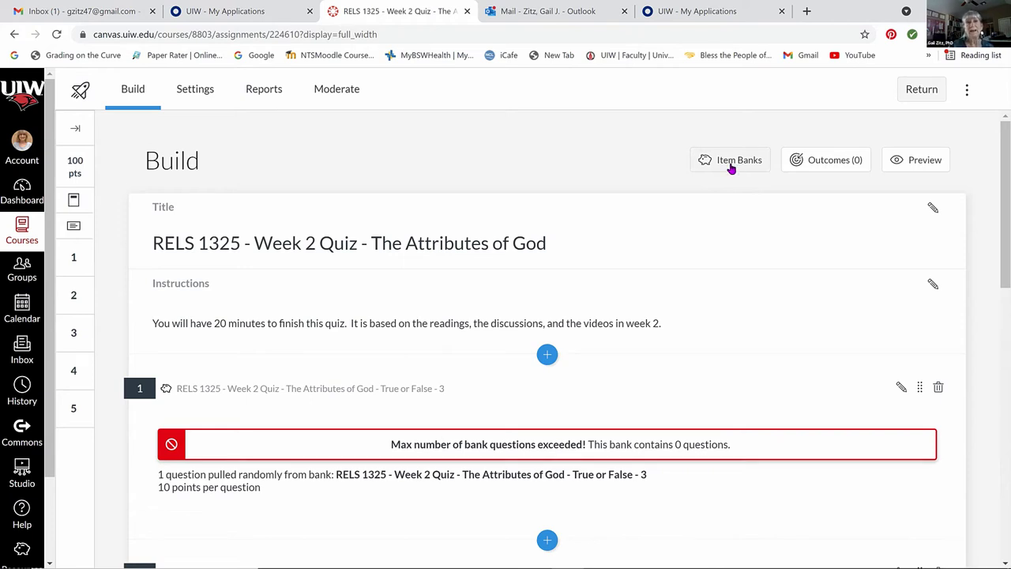
{"action": "left_click_drag", "start_coordinate": [996, 207], "coordinate": [997, 505]}
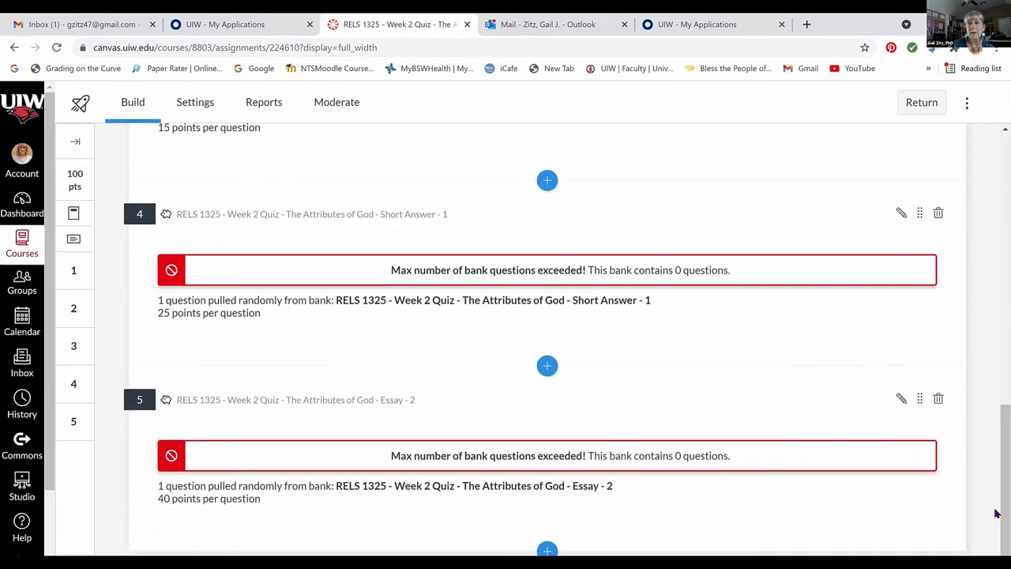
{"action": "scroll", "coordinate": [996, 514], "scroll_direction": "up", "scroll_amount": 15}
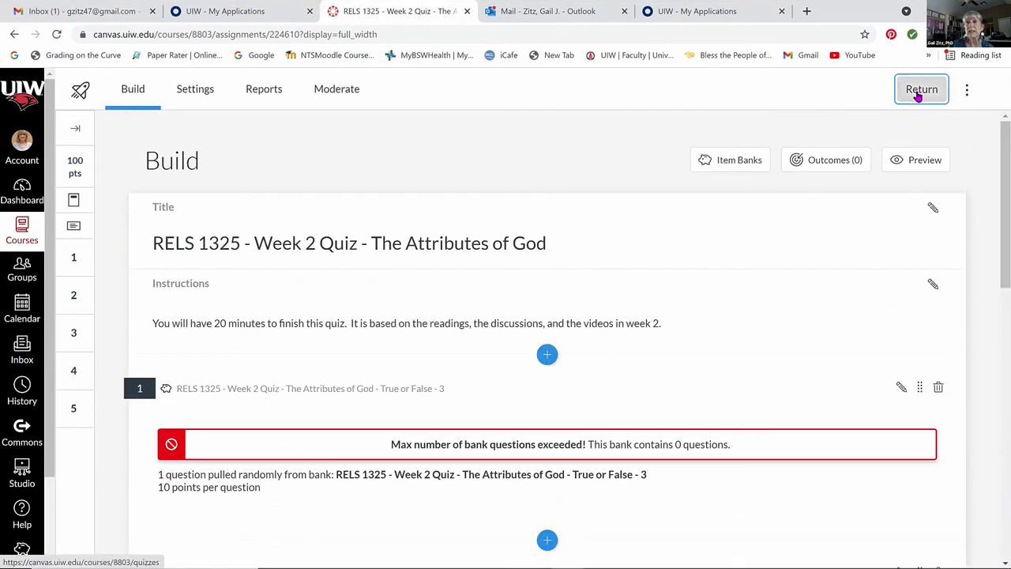
{"action": "left_click", "coordinate": [920, 91]}
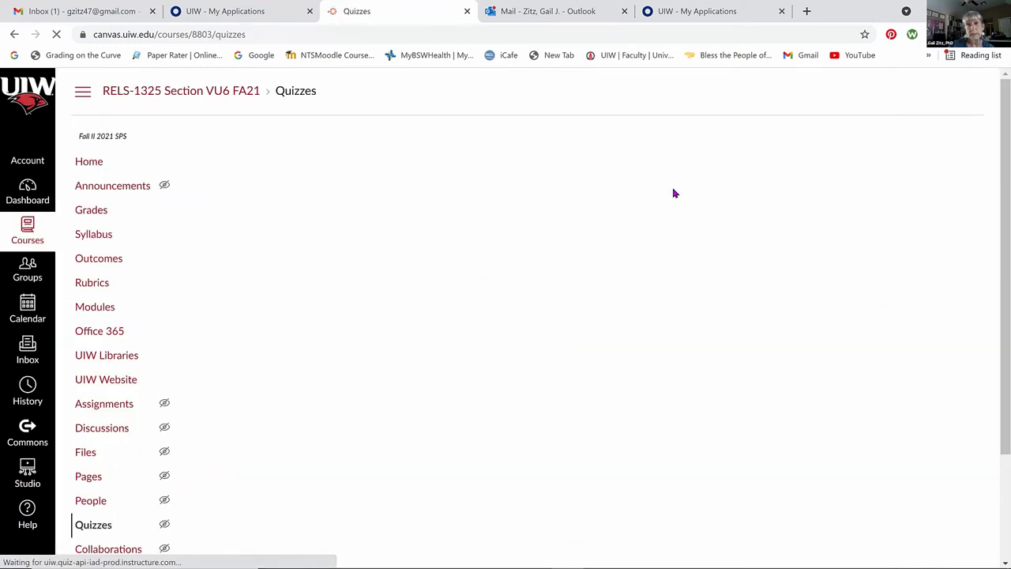